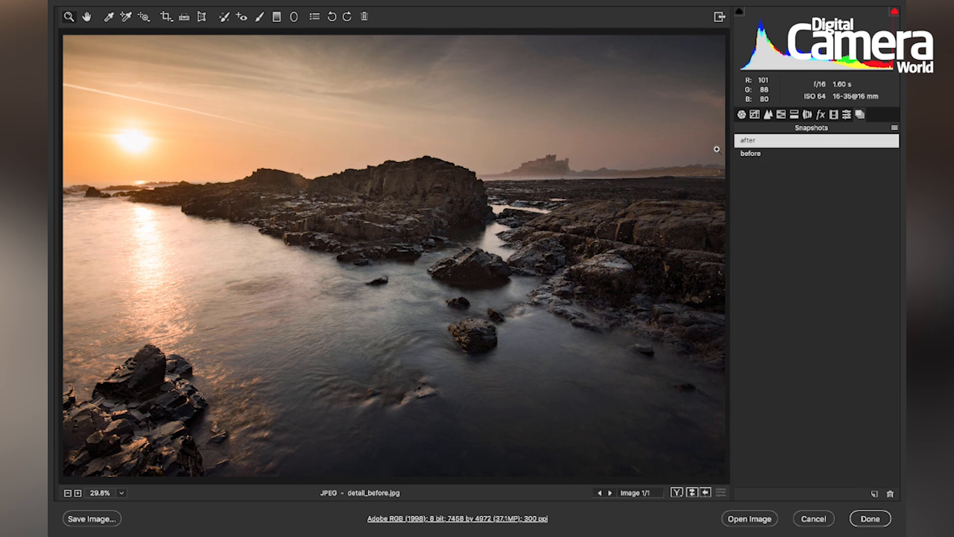
# Compare the before and after snapshots, finishing with the before snapshot applied to the photo
pyautogui.click(750, 154)
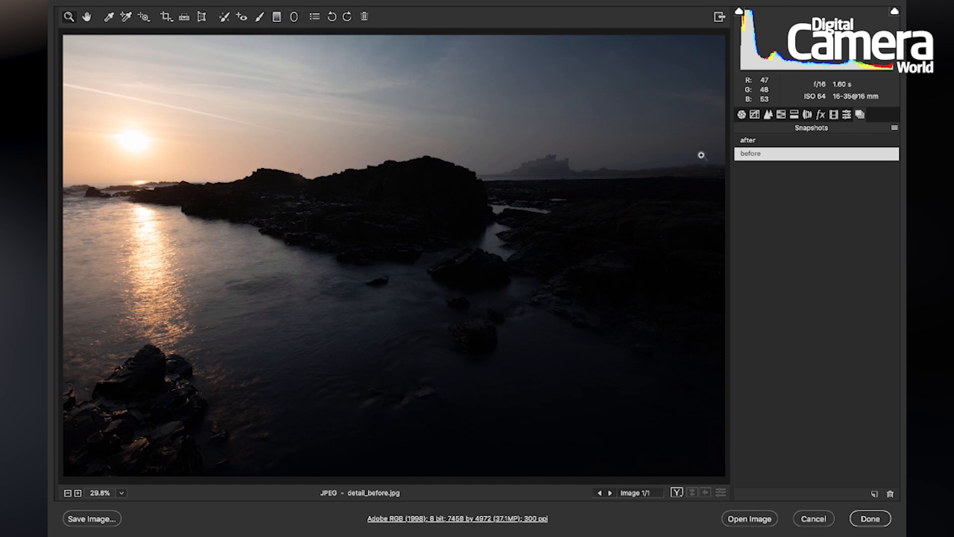
pyautogui.click(773, 143)
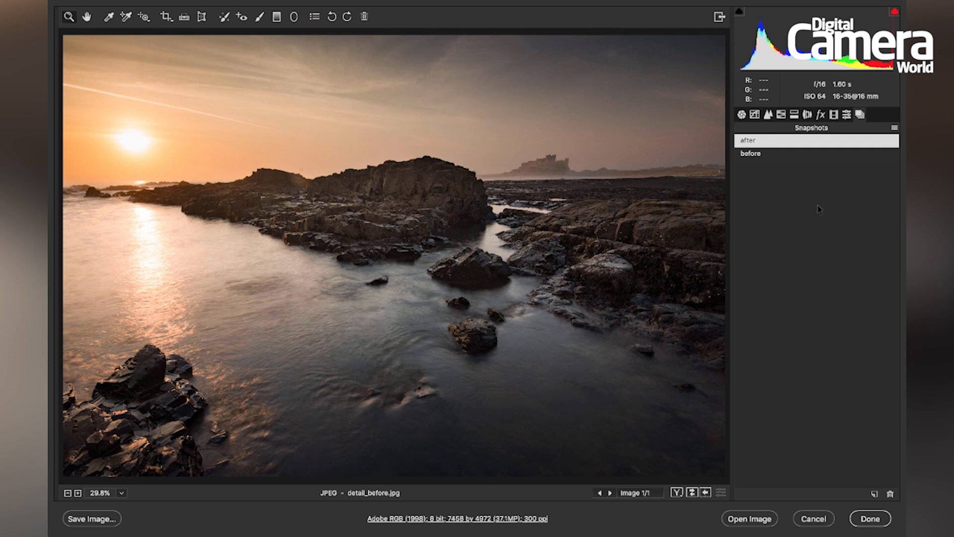
pyautogui.click(792, 154)
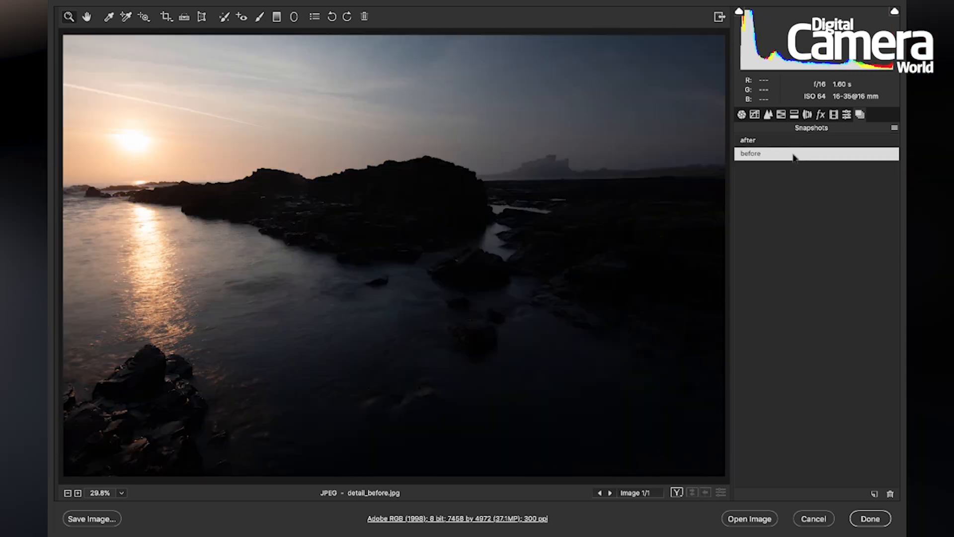
# Set the photo's exposure to +1.35, shadows to +23 and dehaze to +18, and compare the preview with the original
pyautogui.click(742, 115)
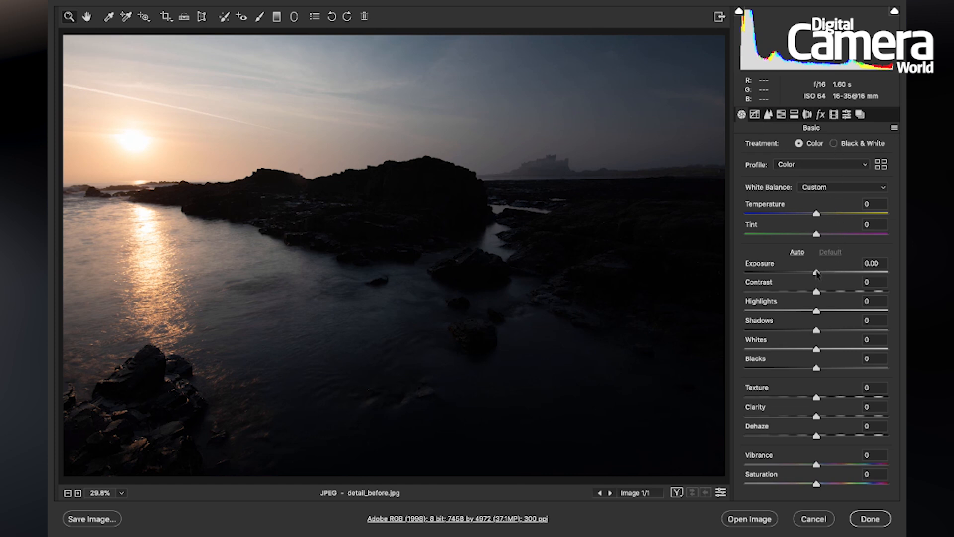
pyautogui.moveTo(817, 272); pyautogui.dragTo(836, 273)
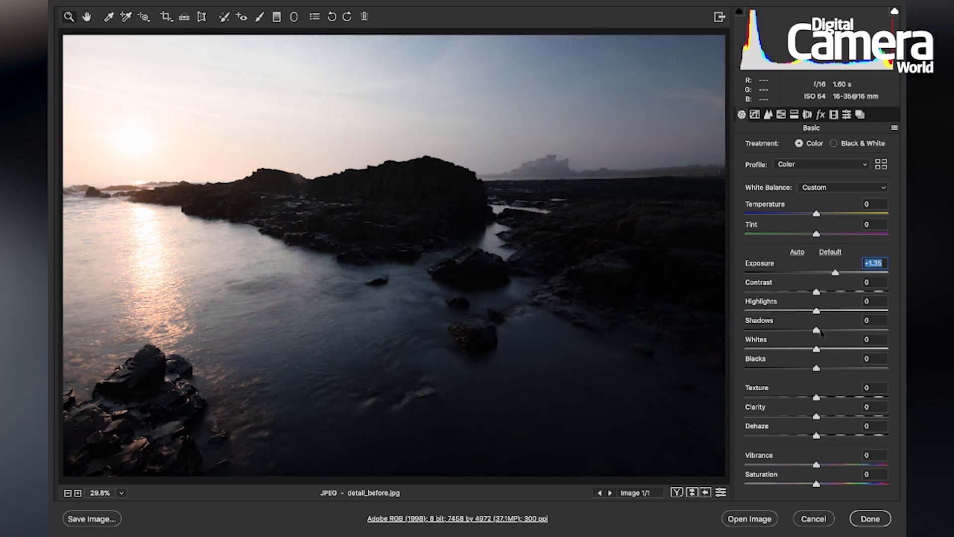
pyautogui.moveTo(816, 330)
pyautogui.mouseDown()
pyautogui.moveTo(842, 330)
pyautogui.moveTo(833, 331)
pyautogui.mouseUp()
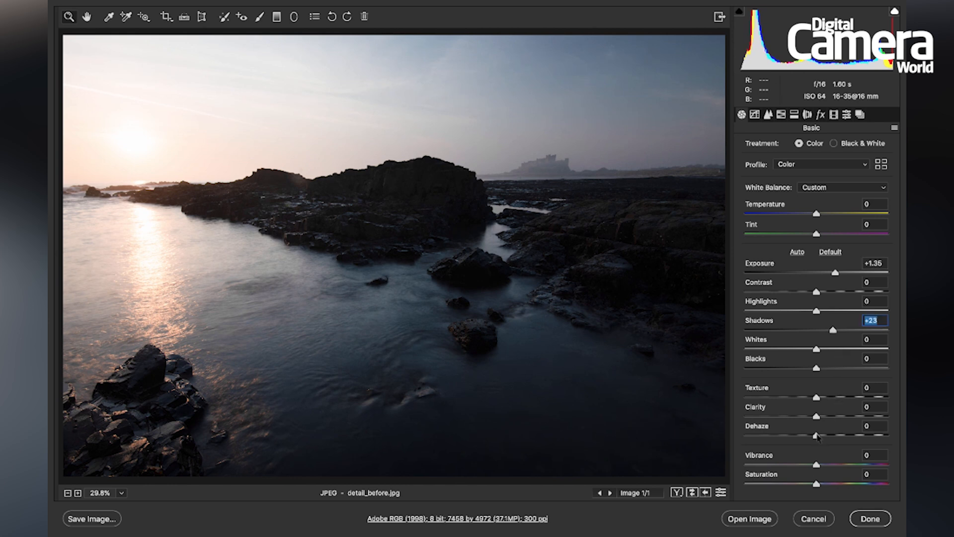
pyautogui.moveTo(818, 437); pyautogui.dragTo(822, 438)
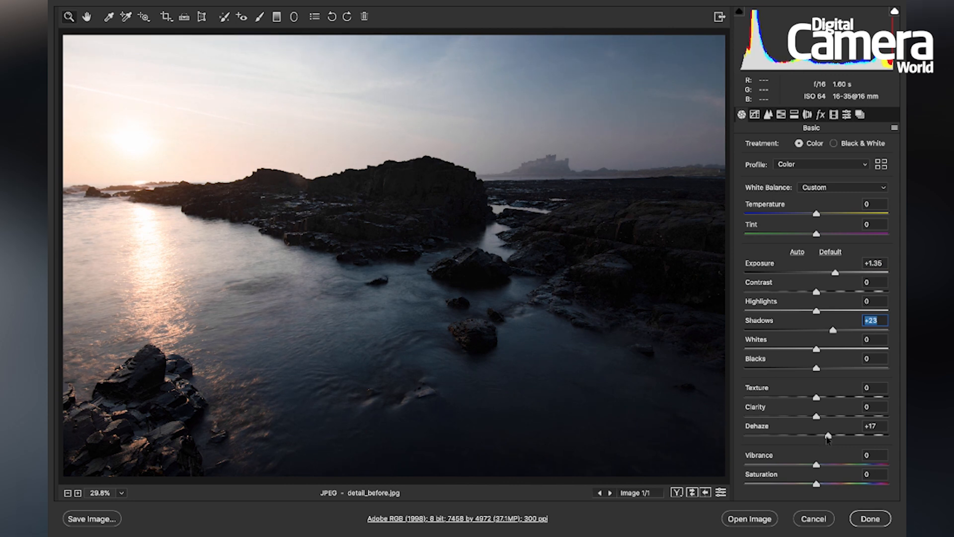
pyautogui.moveTo(829, 438); pyautogui.dragTo(829, 438)
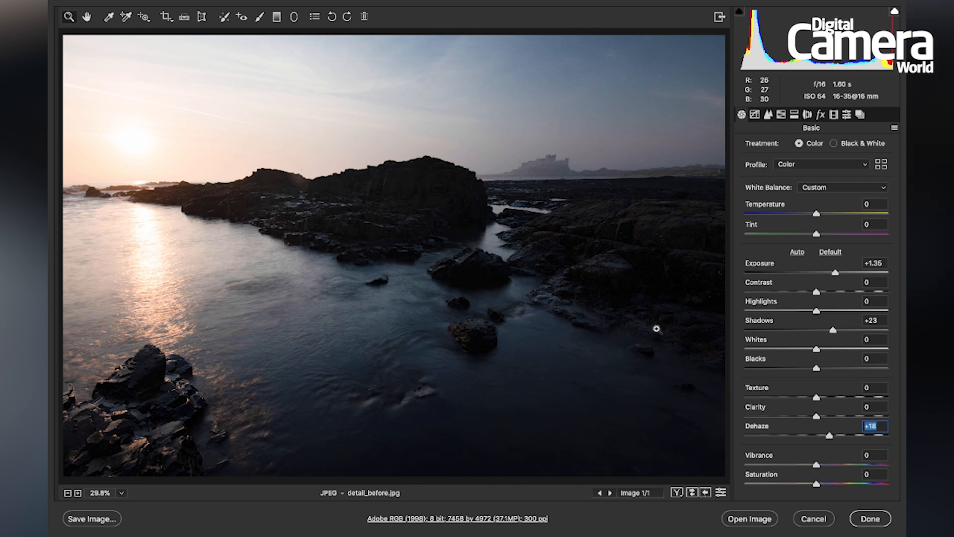
pyautogui.click(721, 493)
pyautogui.click(721, 492)
# Warm the white balance by setting the temperature to +19 and the tint to +13
pyautogui.moveTo(819, 215); pyautogui.dragTo(829, 238)
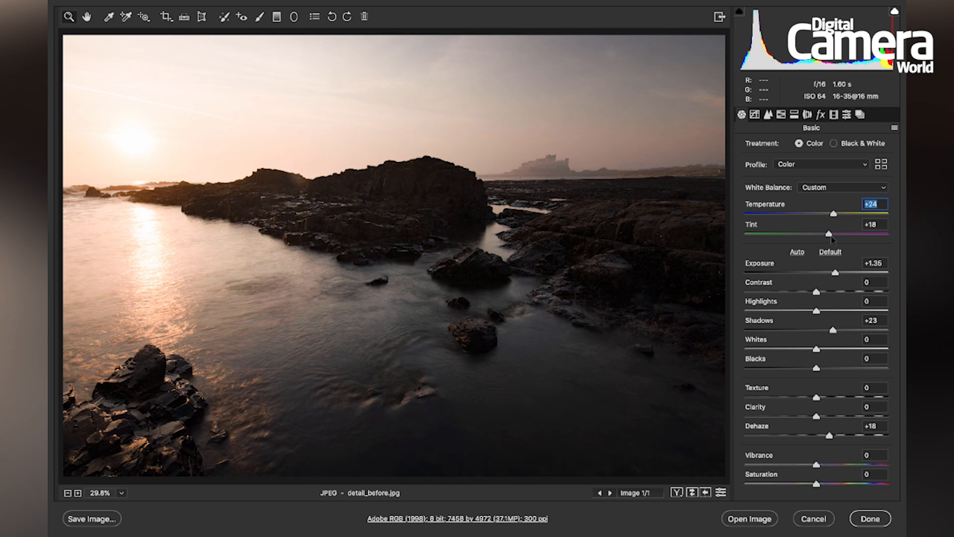
pyautogui.moveTo(833, 239); pyautogui.dragTo(828, 217)
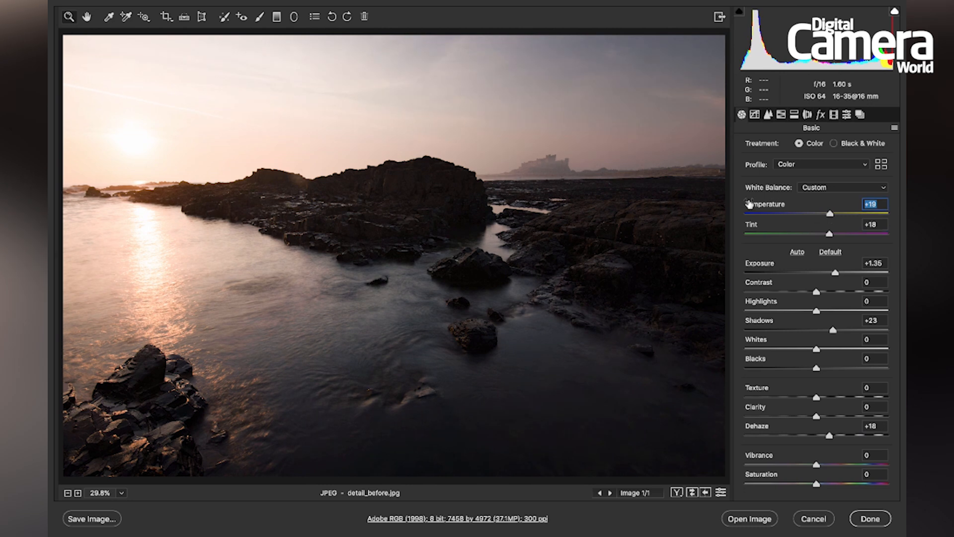
pyautogui.click(825, 234)
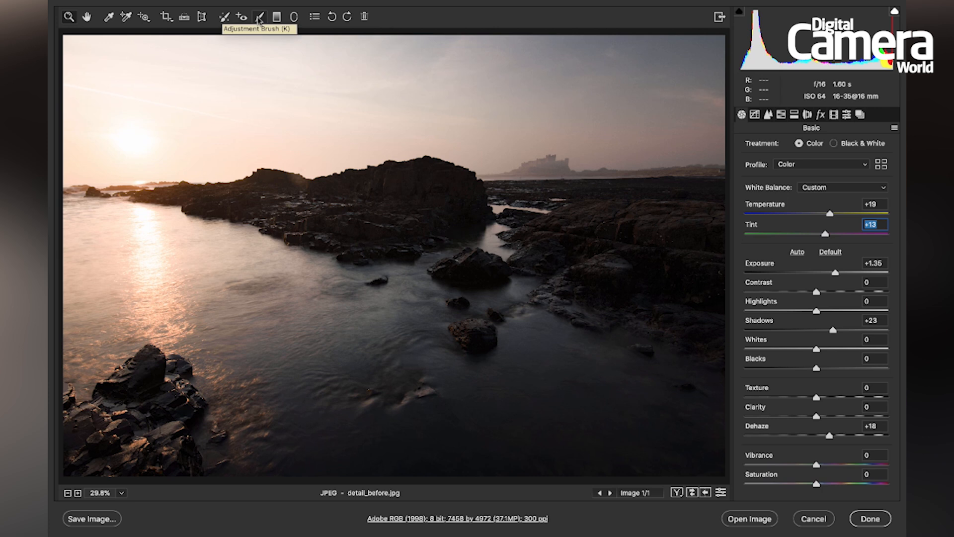
# Start an Adjustment Brush edit at brush size 16 and paint over the sky around and beside the sun
pyautogui.click(259, 17)
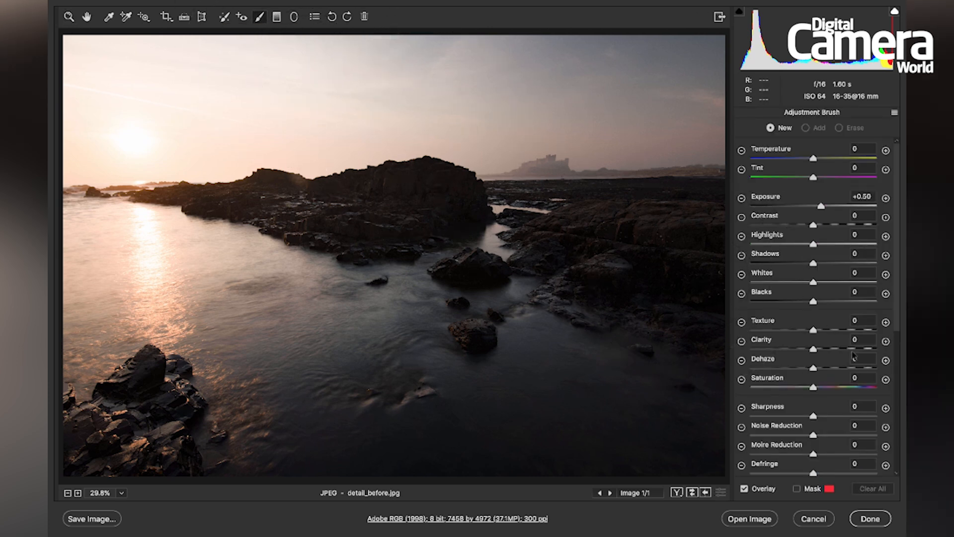
pyautogui.scroll(-5, 851, 348)
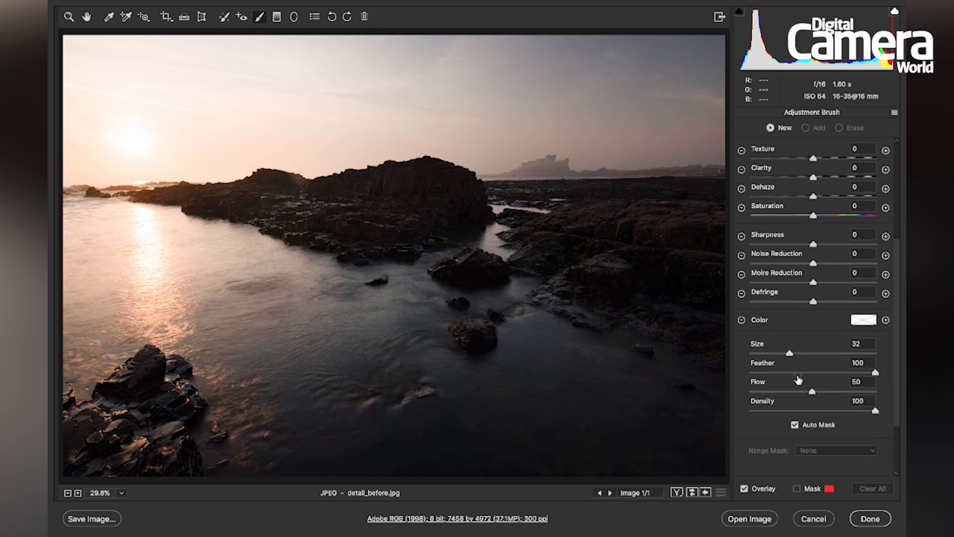
pyautogui.scroll(-2, 798, 380)
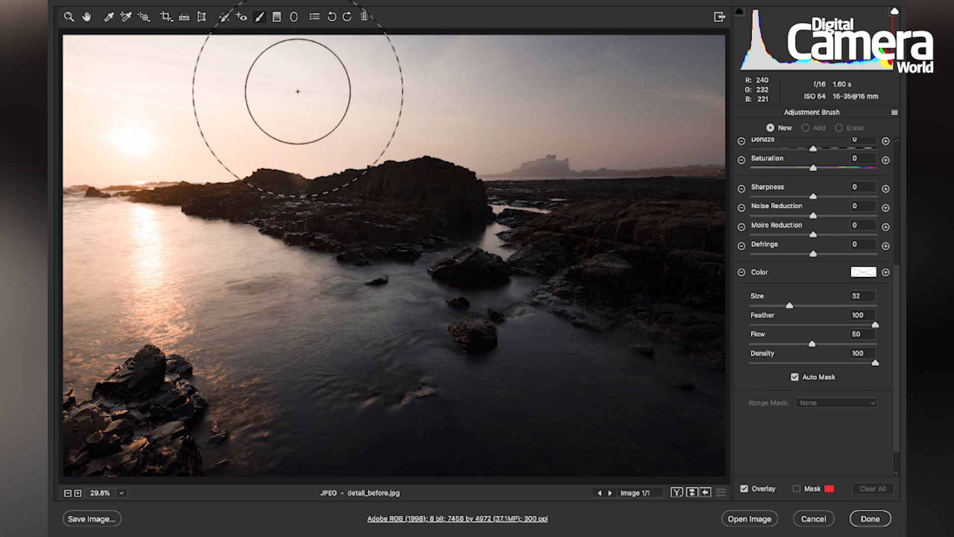
pyautogui.press('[')
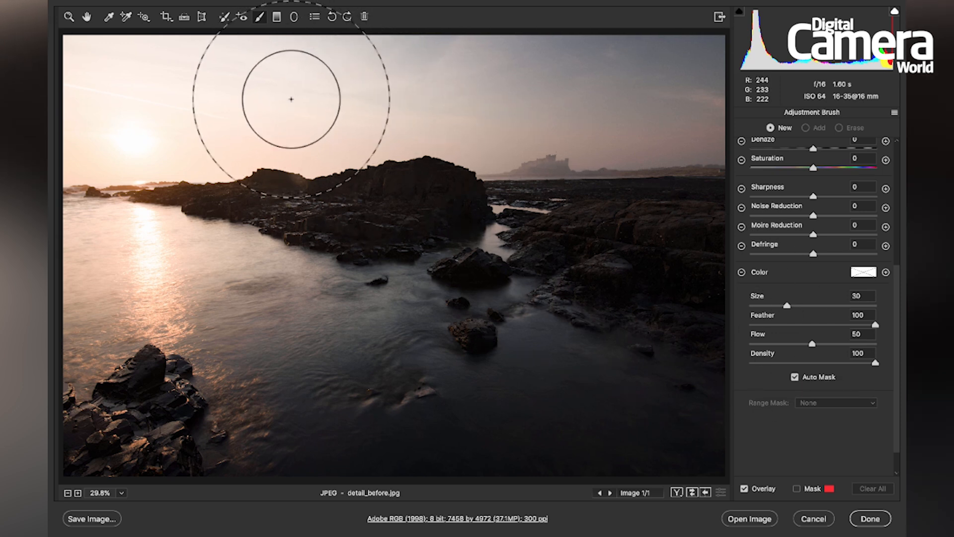
pyautogui.press('[')
pyautogui.press('[')
pyautogui.press('[')
pyautogui.press('[')
pyautogui.press('[')
pyautogui.press('[')
pyautogui.press('[')
pyautogui.moveTo(121, 123)
pyautogui.mouseDown()
pyautogui.moveTo(264, 108)
pyautogui.moveTo(341, 114)
pyautogui.mouseUp()
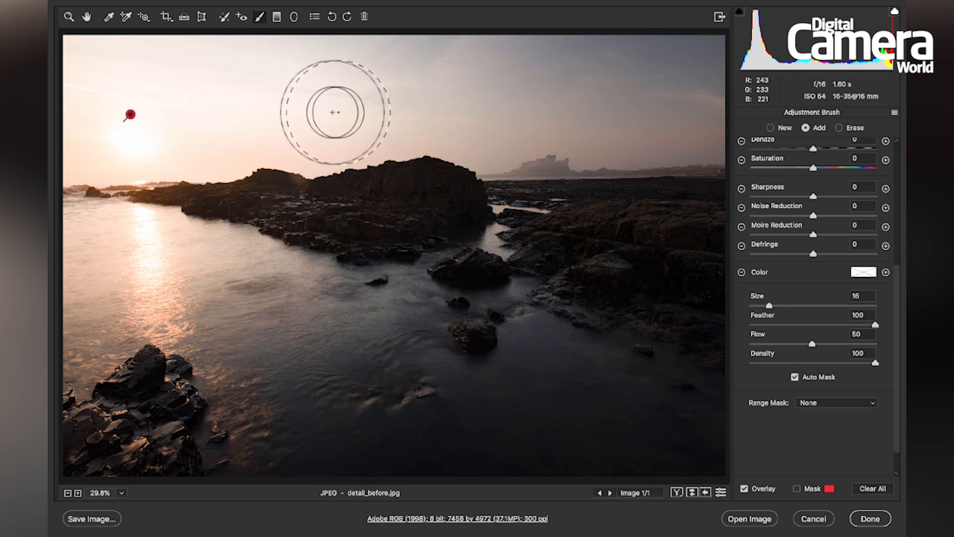
# Show the mask overlay and paint the lower sky from the sun to above the central rocks with a smaller brush
pyautogui.press('y')
pyautogui.press('[')
pyautogui.press('[')
pyautogui.press('[')
pyautogui.moveTo(128, 138)
pyautogui.mouseDown()
pyautogui.moveTo(96, 128)
pyautogui.moveTo(149, 132)
pyautogui.moveTo(90, 132)
pyautogui.moveTo(91, 68)
pyautogui.moveTo(171, 58)
pyautogui.moveTo(199, 87)
pyautogui.moveTo(223, 141)
pyautogui.moveTo(213, 143)
pyautogui.moveTo(234, 143)
pyautogui.moveTo(107, 150)
pyautogui.moveTo(149, 152)
pyautogui.moveTo(121, 164)
pyautogui.moveTo(437, 136)
pyautogui.moveTo(321, 154)
pyautogui.mouseUp()
# Reduce the brush size to 8 and extend the sky mask along the horizon past the rocks and over the castle
pyautogui.press('[')
pyautogui.press('[')
pyautogui.press('[')
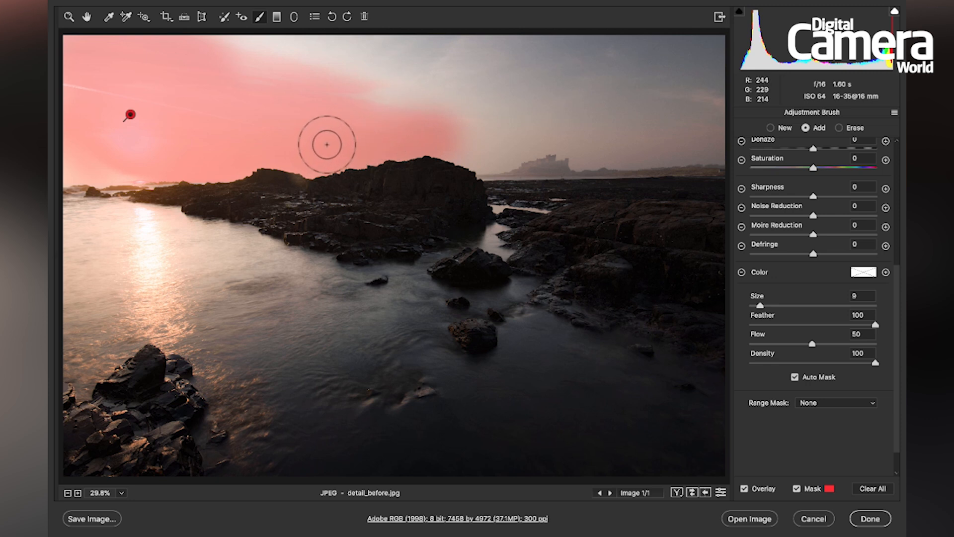
pyautogui.moveTo(234, 158)
pyautogui.mouseDown()
pyautogui.moveTo(70, 155)
pyautogui.moveTo(119, 158)
pyautogui.mouseUp()
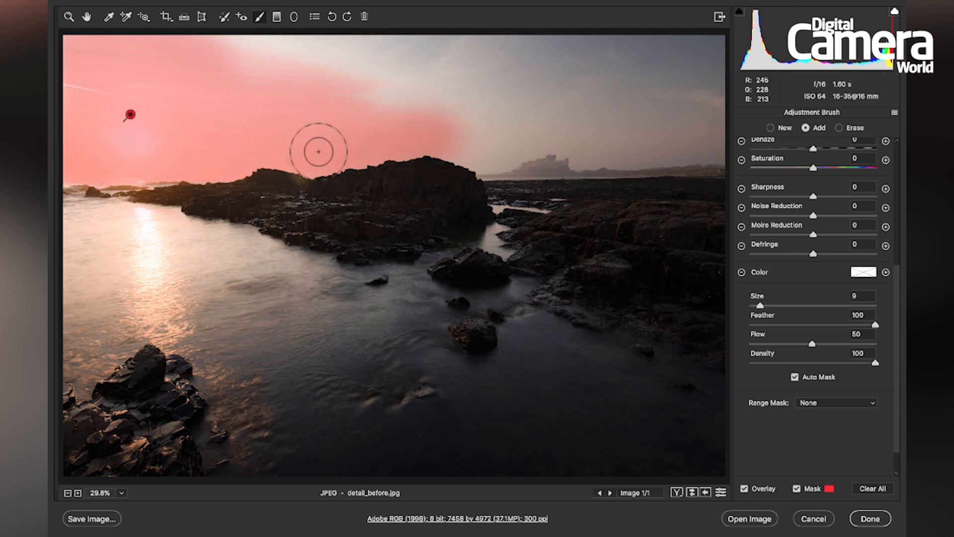
pyautogui.press('[')
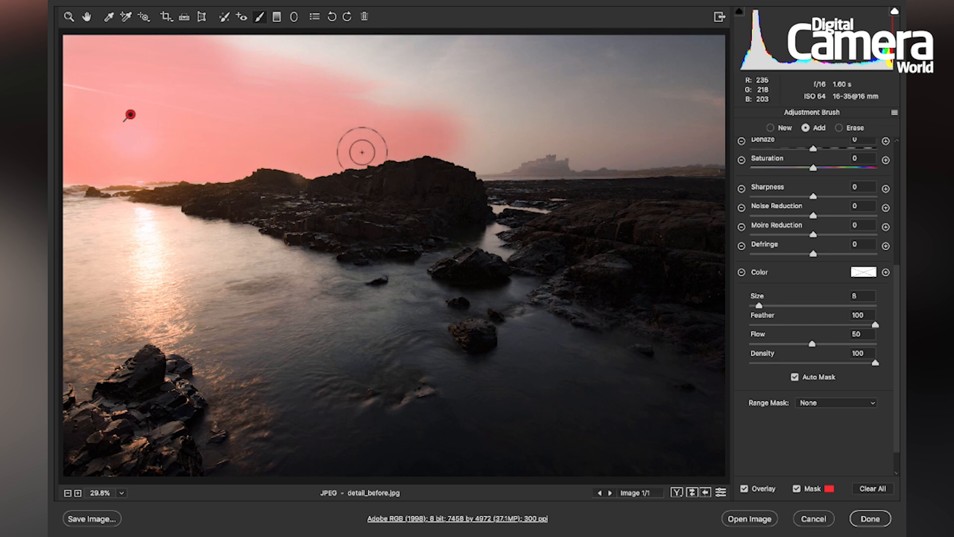
pyautogui.moveTo(420, 129)
pyautogui.mouseDown()
pyautogui.moveTo(497, 152)
pyautogui.moveTo(544, 127)
pyautogui.moveTo(555, 128)
pyautogui.moveTo(536, 129)
pyautogui.moveTo(602, 135)
pyautogui.moveTo(593, 139)
pyautogui.moveTo(719, 136)
pyautogui.moveTo(584, 139)
pyautogui.moveTo(599, 143)
pyautogui.moveTo(579, 152)
pyautogui.mouseUp()
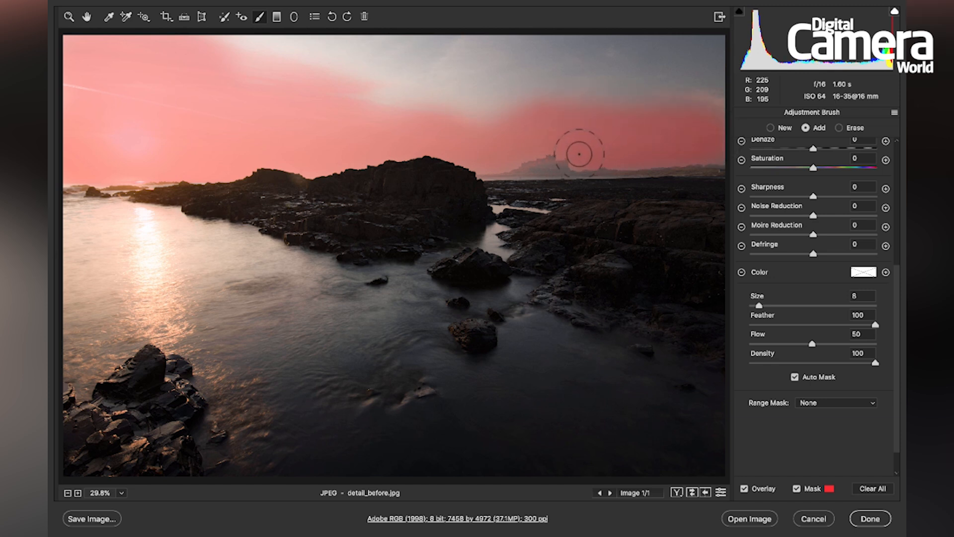
# Enlarge the brush and paint the remaining upper sky so the mask covers the whole sky
pyautogui.press(']')
pyautogui.press(']')
pyautogui.moveTo(378, 102)
pyautogui.mouseDown()
pyautogui.moveTo(730, 99)
pyautogui.moveTo(707, 137)
pyautogui.moveTo(718, 142)
pyautogui.moveTo(682, 144)
pyautogui.mouseUp()
pyautogui.press(']')
pyautogui.press(']')
pyautogui.moveTo(700, 89)
pyautogui.mouseDown()
pyautogui.moveTo(681, 6)
pyautogui.moveTo(696, 44)
pyautogui.moveTo(502, 57)
pyautogui.moveTo(246, 40)
pyautogui.moveTo(243, 51)
pyautogui.moveTo(85, 98)
pyautogui.moveTo(74, 155)
pyautogui.moveTo(240, 112)
pyautogui.mouseUp()
pyautogui.press('[')
# Erase the sky mask from the castle and the distant headland with a size 5 brush
pyautogui.keyDown('super'); pyautogui.click(560, 185); pyautogui.keyUp('super')
pyautogui.keyDown('super'); pyautogui.click(561, 185); pyautogui.keyUp('super')
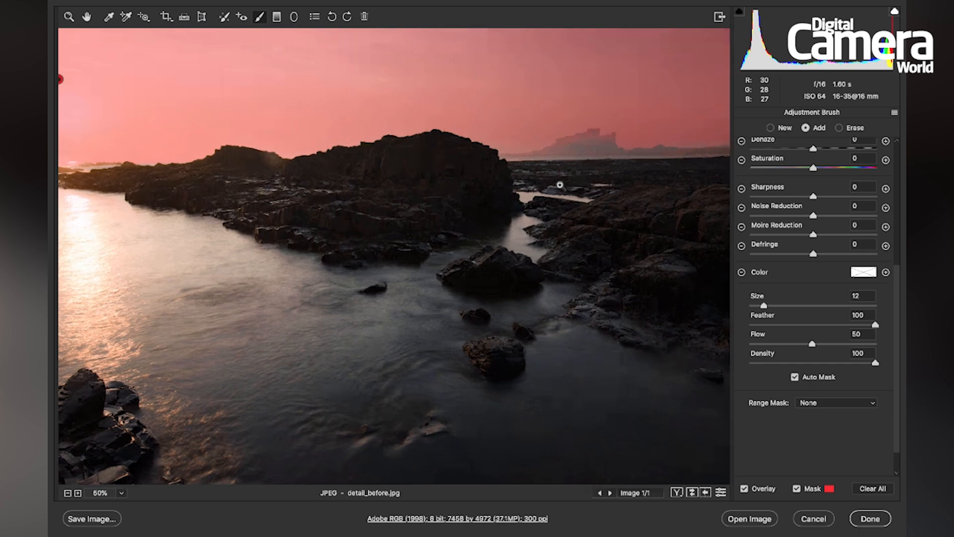
pyautogui.moveTo(607, 132); pyautogui.dragTo(531, 176)
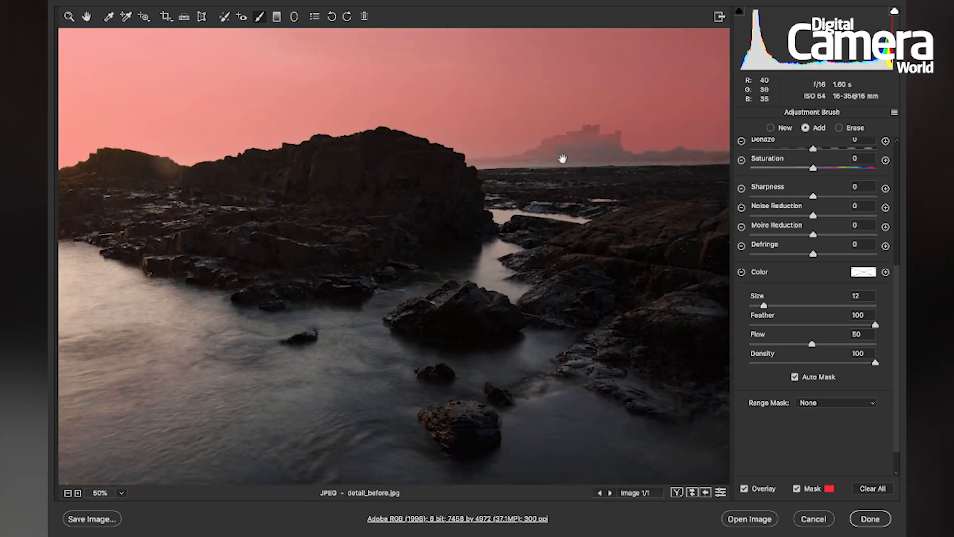
pyautogui.press('[')
pyautogui.press('[')
pyautogui.press('[')
pyautogui.press('alt')
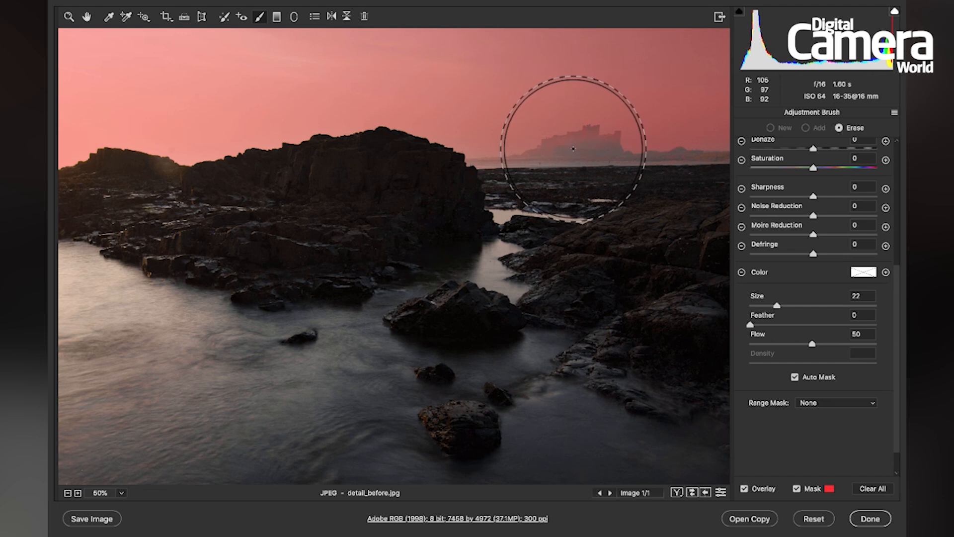
pyautogui.press('[')
pyautogui.press('[')
pyautogui.press('[')
pyautogui.press('[')
pyautogui.press('[')
pyautogui.press('[')
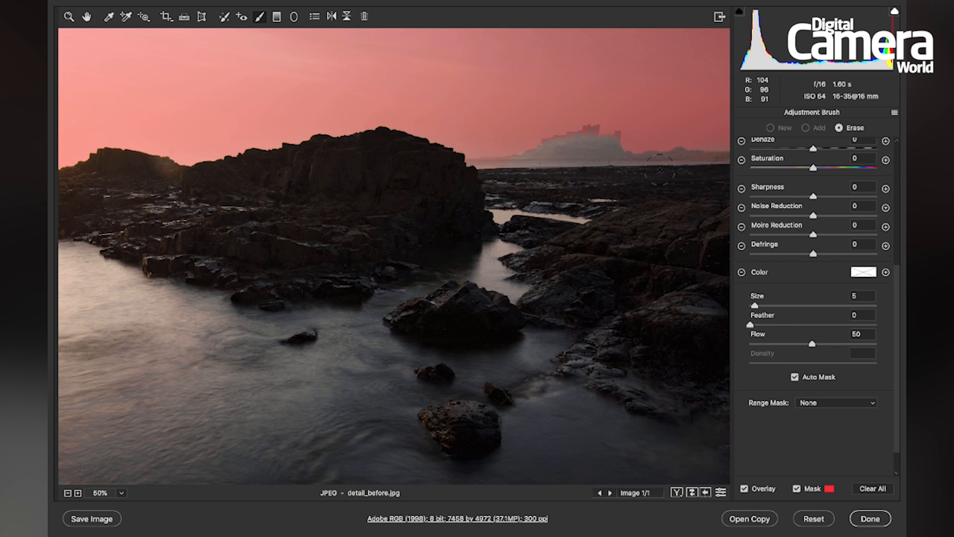
pyautogui.moveTo(702, 167); pyautogui.dragTo(572, 155)
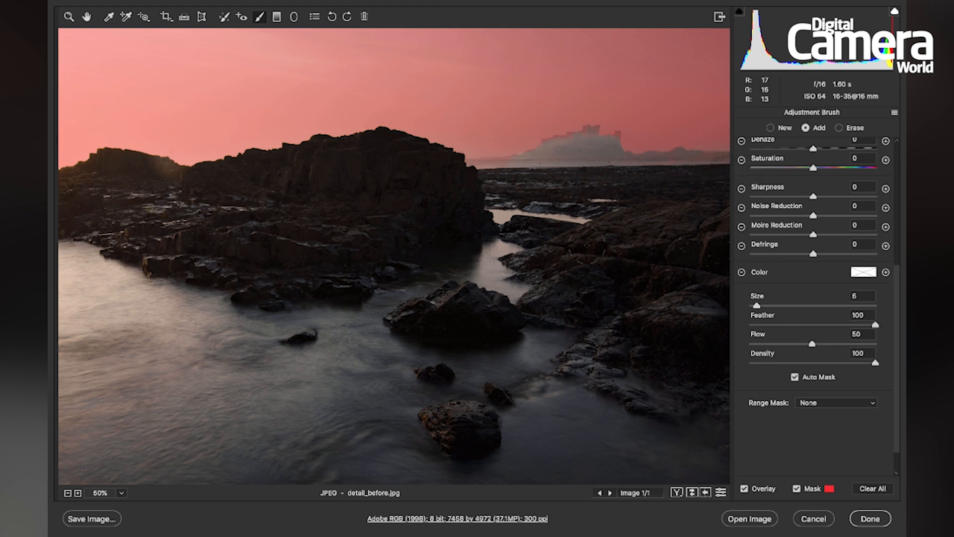
# Hide the mask overlay and set the sky adjustment's exposure to -0.80
pyautogui.press('super+0')
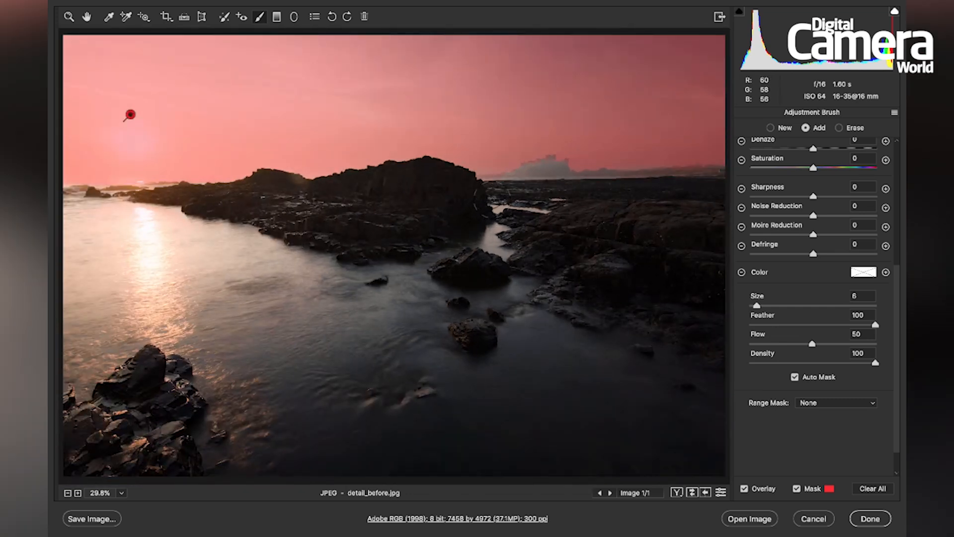
pyautogui.press('y')
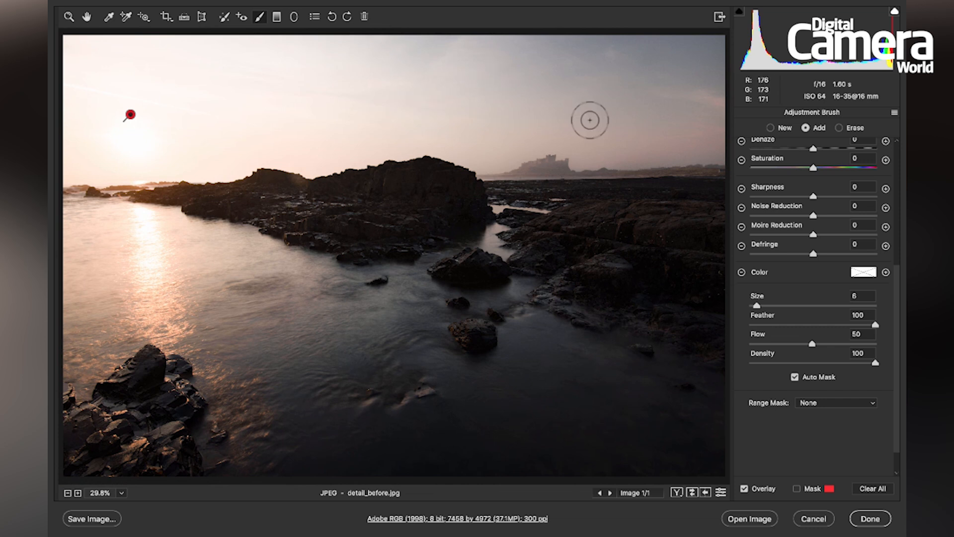
pyautogui.moveTo(898, 276); pyautogui.dragTo(896, 144)
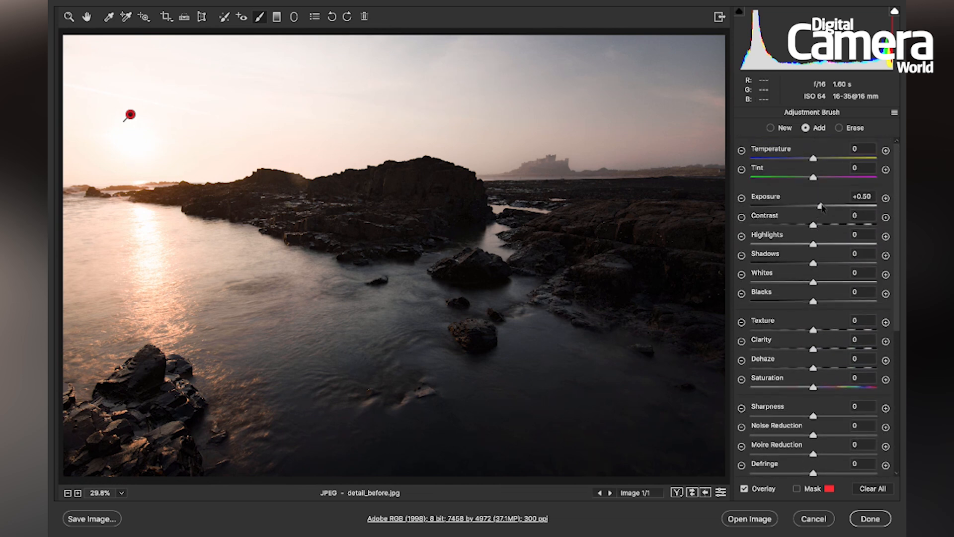
pyautogui.moveTo(821, 209); pyautogui.dragTo(800, 209)
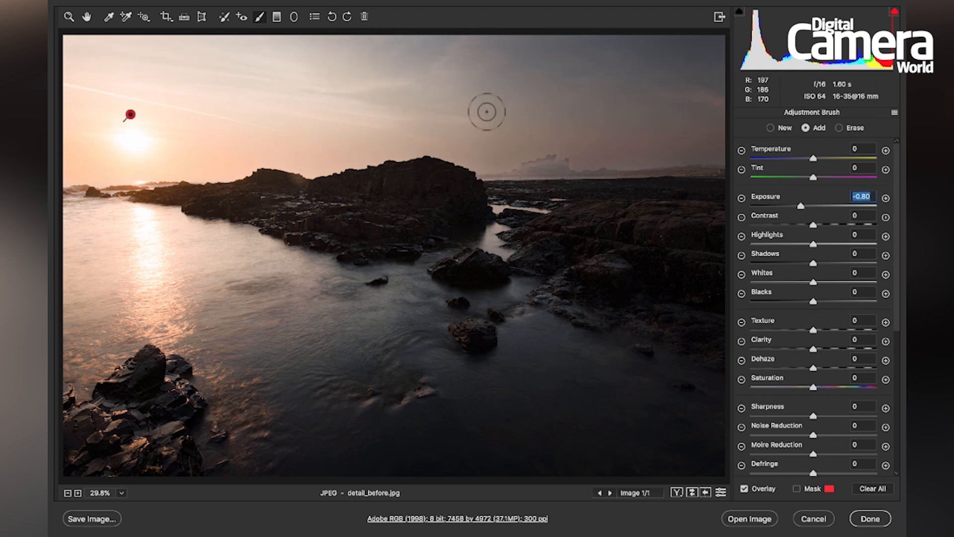
# Set the sky adjustment's clarity to +20 and dehaze to +12, and compare the photo with and without the adjustment
pyautogui.moveTo(813, 351)
pyautogui.mouseDown()
pyautogui.moveTo(826, 350)
pyautogui.moveTo(822, 372)
pyautogui.mouseUp()
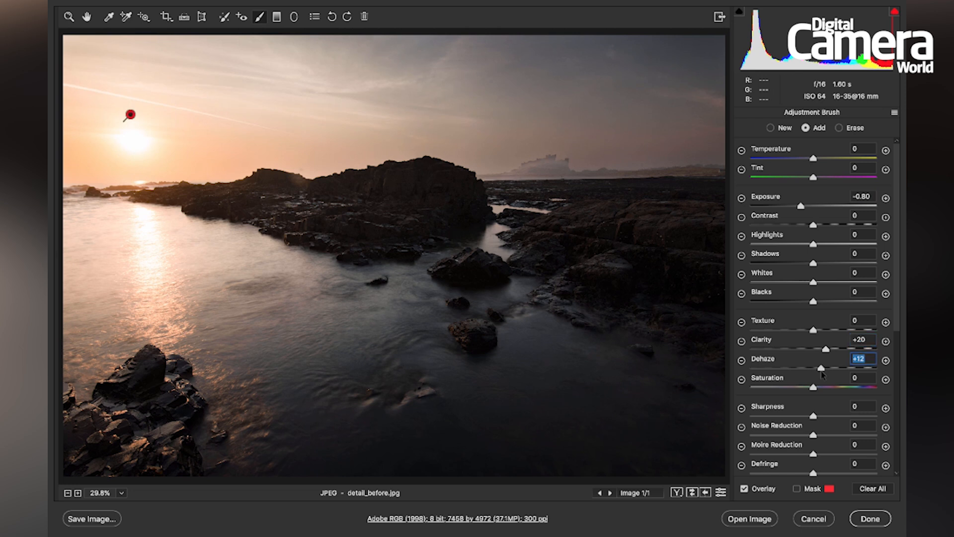
pyautogui.click(719, 494)
pyautogui.click(718, 494)
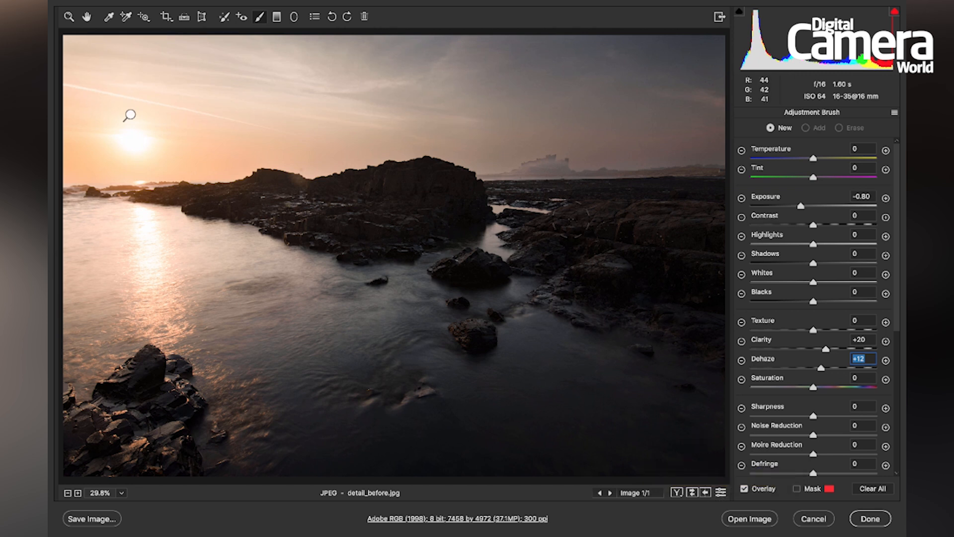
# Start a new brush adjustment with exposure at +0.50 and all other settings at zero
pyautogui.click(130, 115)
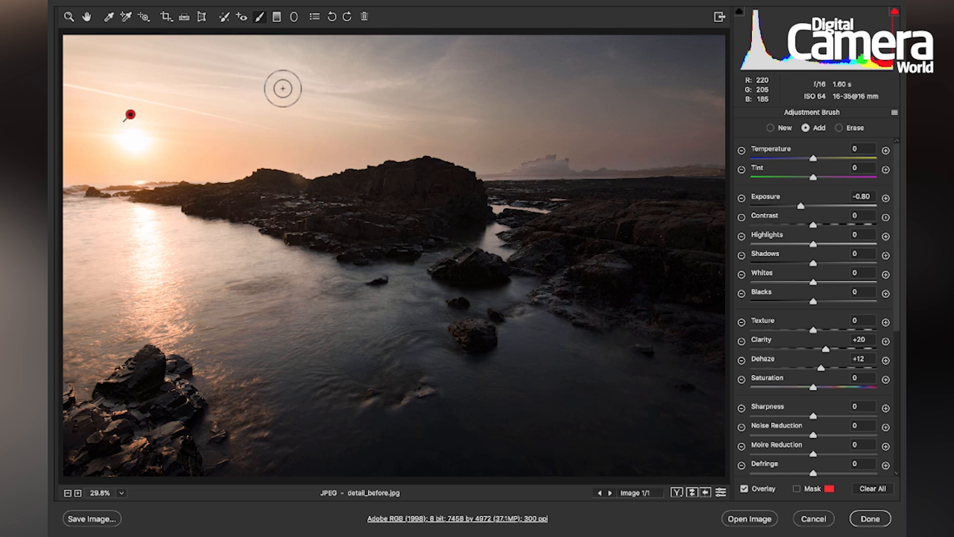
pyautogui.press('n')
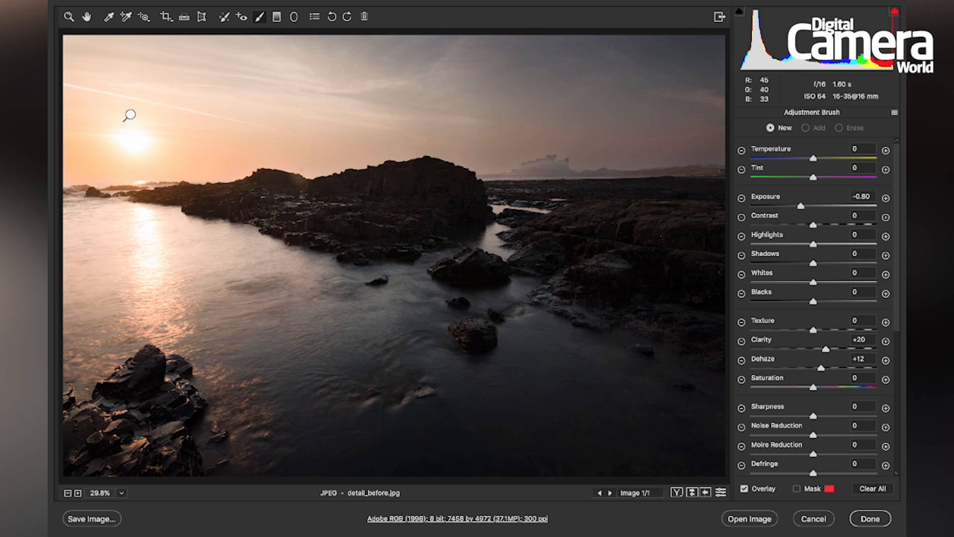
pyautogui.scroll(-5, 830, 348)
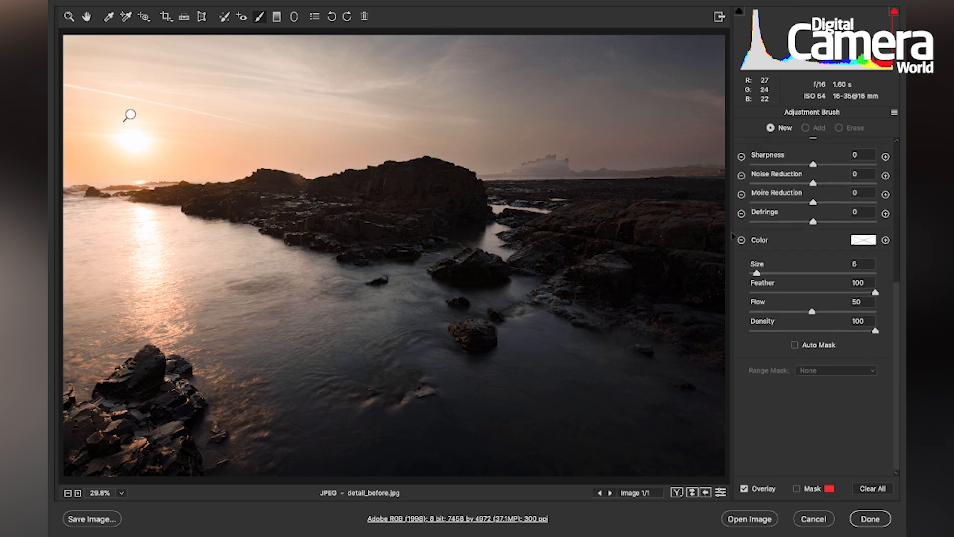
pyautogui.scroll(5, 746, 239)
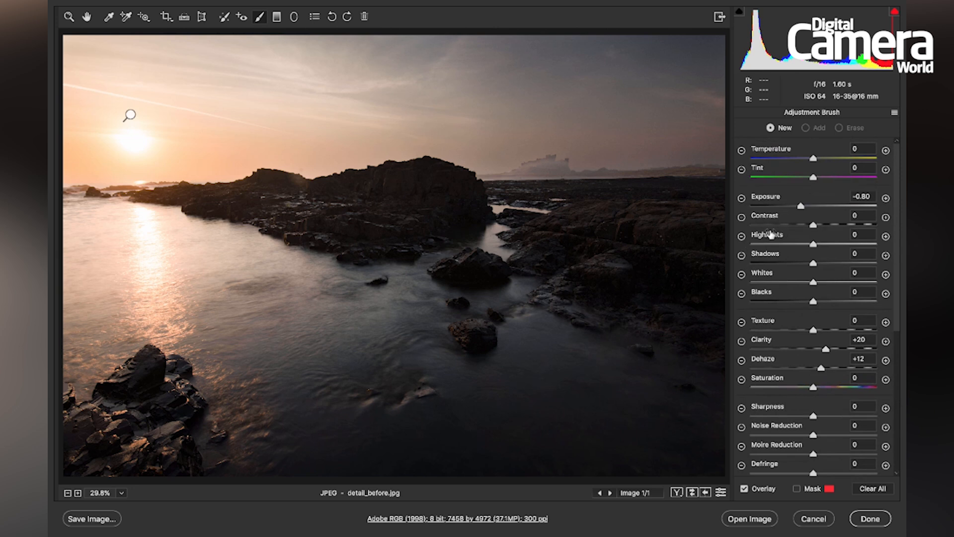
pyautogui.click(886, 198)
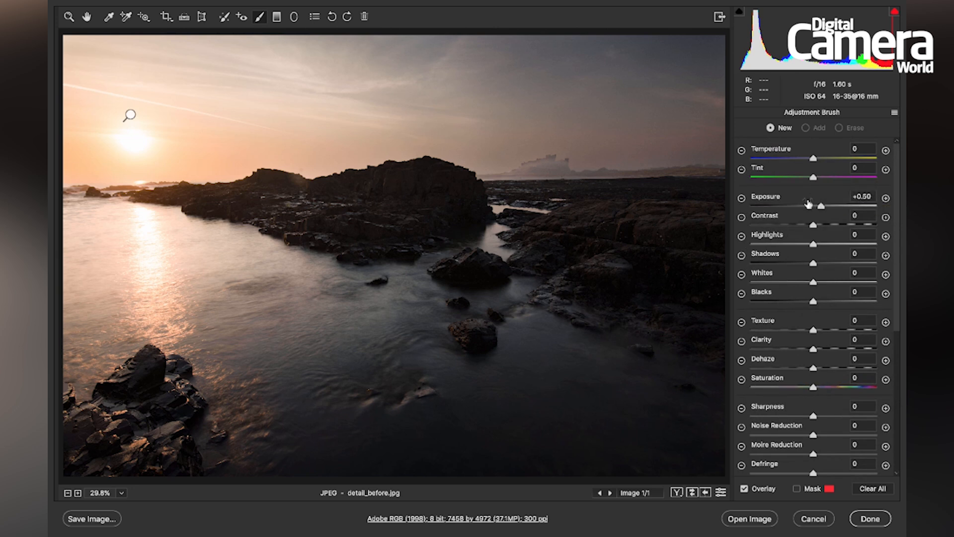
# Paint the adjustment over the central headland, the large rock beside it and the dark rocks across the channel, with the mask overlay shown
pyautogui.moveTo(212, 199)
pyautogui.mouseDown()
pyautogui.moveTo(411, 178)
pyautogui.moveTo(446, 182)
pyautogui.moveTo(455, 194)
pyautogui.moveTo(448, 217)
pyautogui.moveTo(392, 241)
pyautogui.moveTo(298, 222)
pyautogui.mouseUp()
pyautogui.press('y')
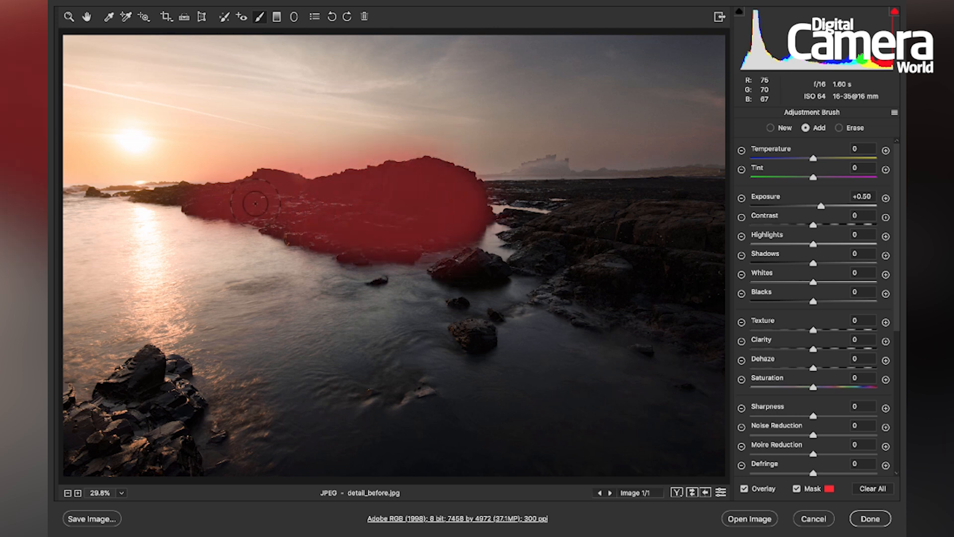
pyautogui.moveTo(185, 192); pyautogui.dragTo(173, 192)
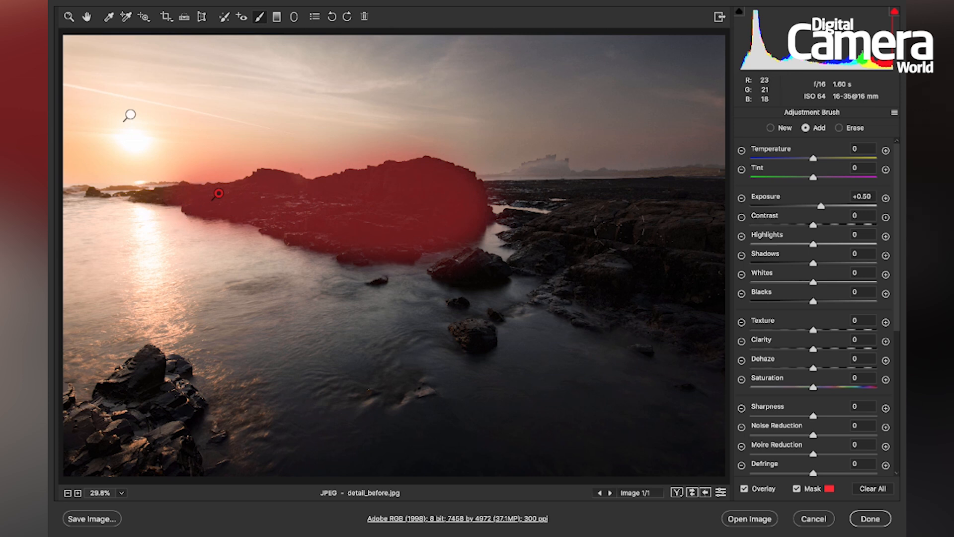
pyautogui.moveTo(522, 228)
pyautogui.mouseDown()
pyautogui.moveTo(551, 249)
pyautogui.moveTo(642, 239)
pyautogui.moveTo(705, 263)
pyautogui.moveTo(682, 294)
pyautogui.mouseUp()
pyautogui.moveTo(440, 279); pyautogui.dragTo(500, 273)
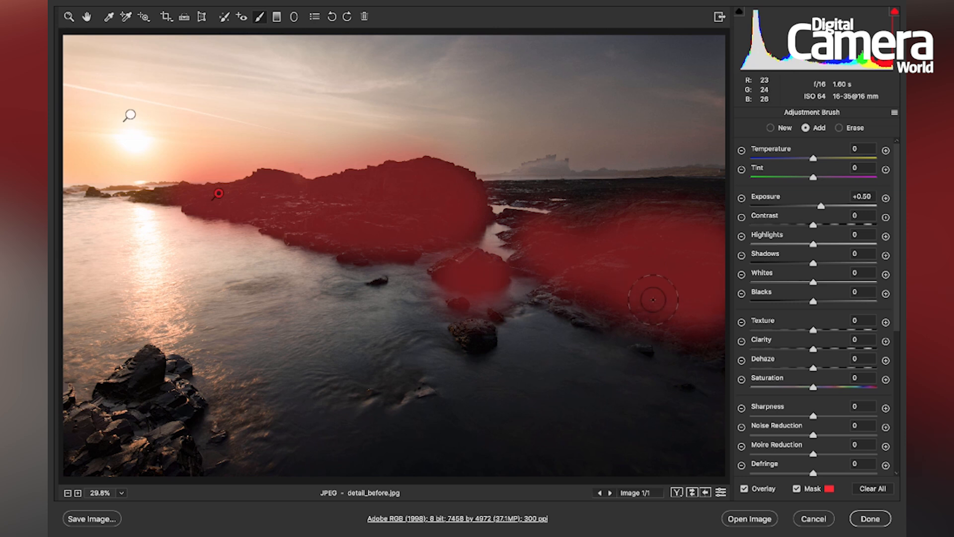
# Set the rock adjustment's range mask to Luminance
pyautogui.scroll(-5, 845, 354)
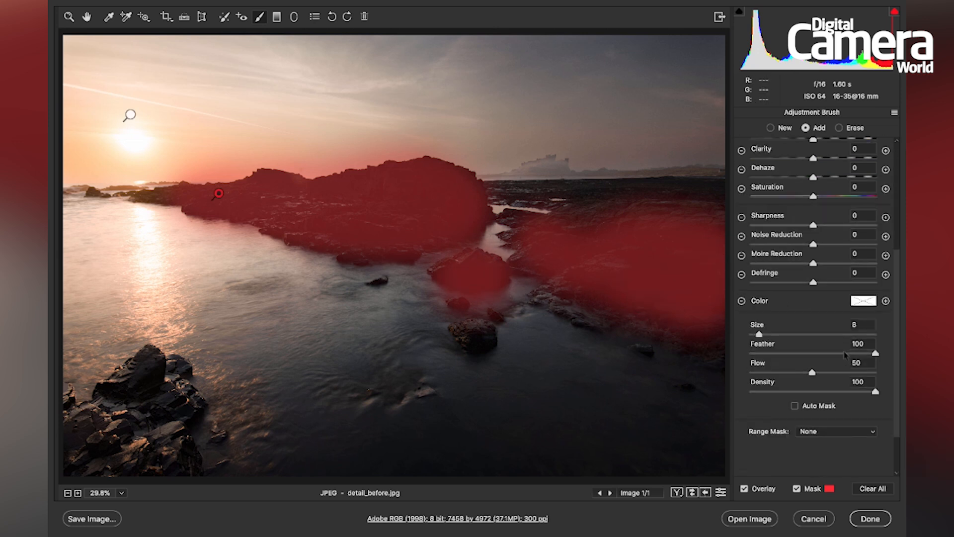
pyautogui.scroll(-1, 818, 417)
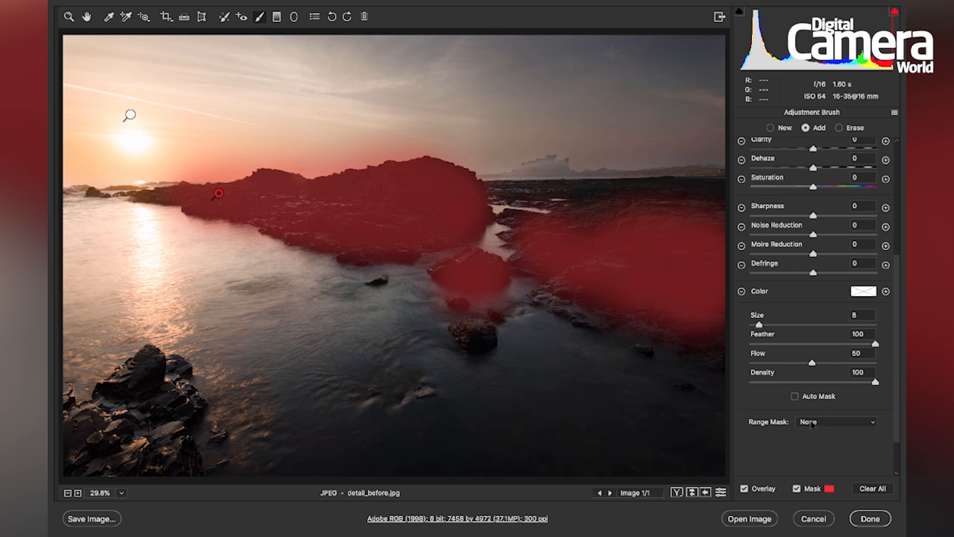
pyautogui.click(812, 423)
pyautogui.click(819, 441)
pyautogui.scroll(-5, 799, 437)
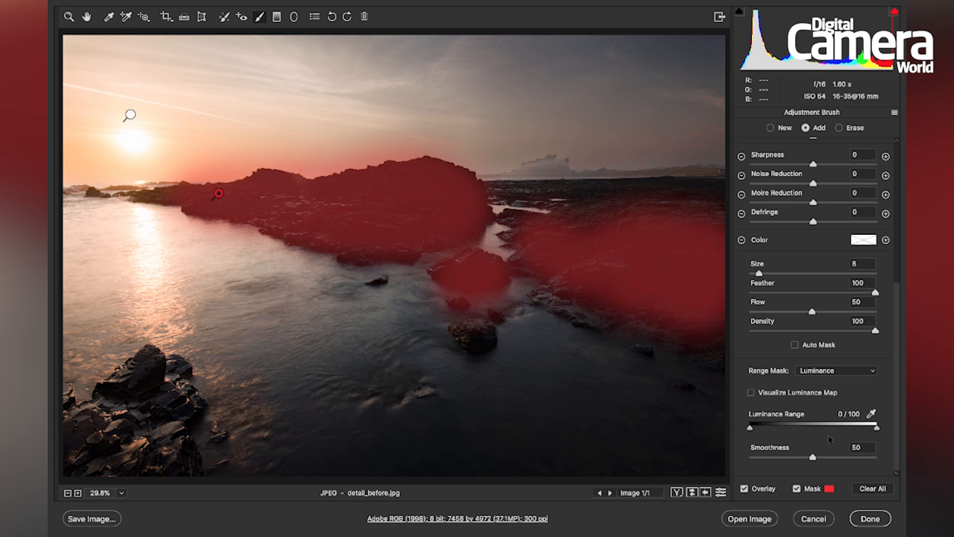
# Preview the rock mask in black and white and set its luminance range to 0/41 and smoothness to 44
pyautogui.press('alt')
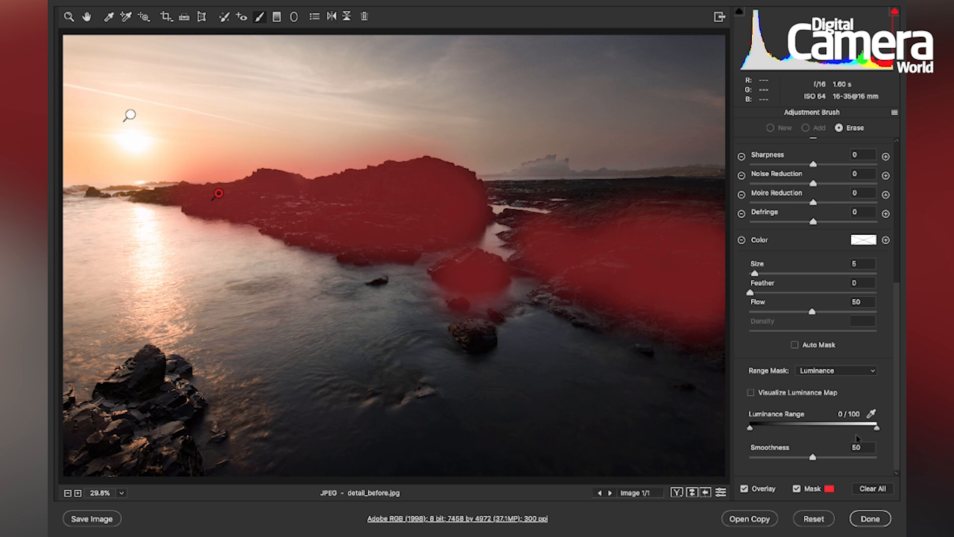
pyautogui.keyDown('alt'); pyautogui.click(877, 428); pyautogui.keyUp('alt')
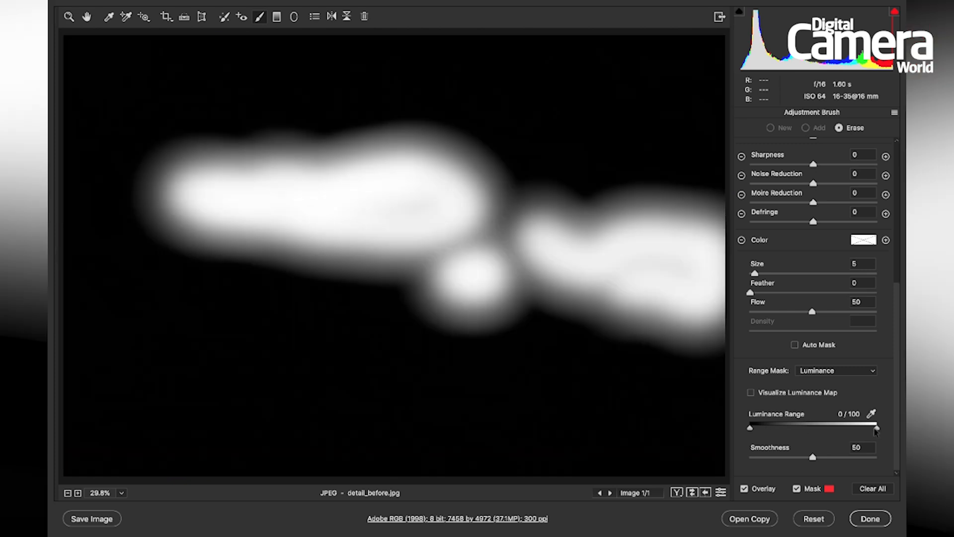
pyautogui.moveTo(876, 432); pyautogui.dragTo(808, 430)
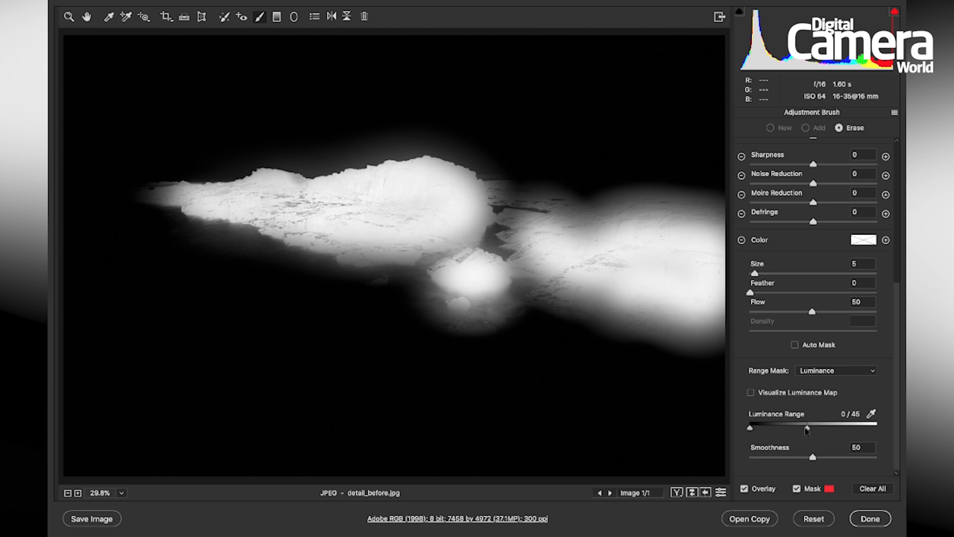
pyautogui.moveTo(807, 430); pyautogui.dragTo(805, 458)
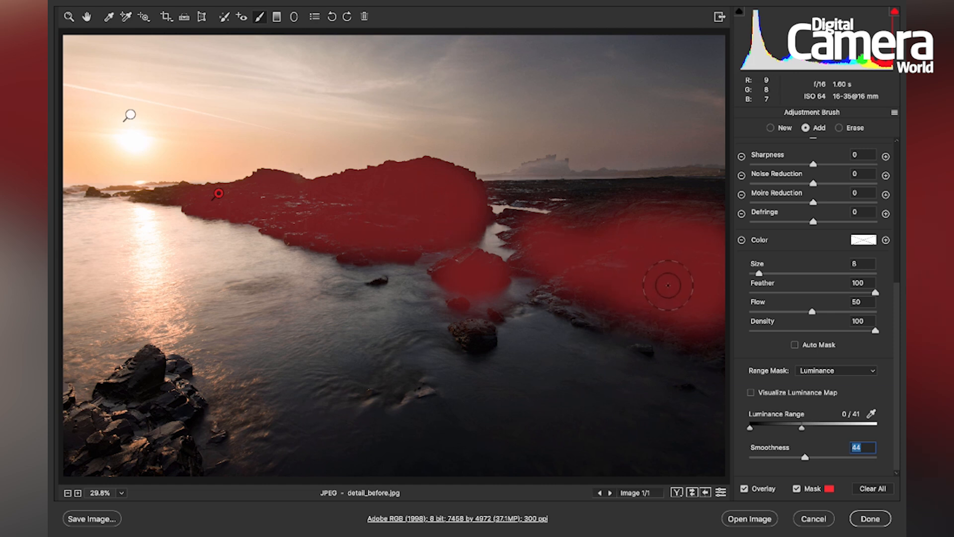
# Hide the mask overlay and set the rock adjustment's shadows to +12 and clarity to +14
pyautogui.press('y')
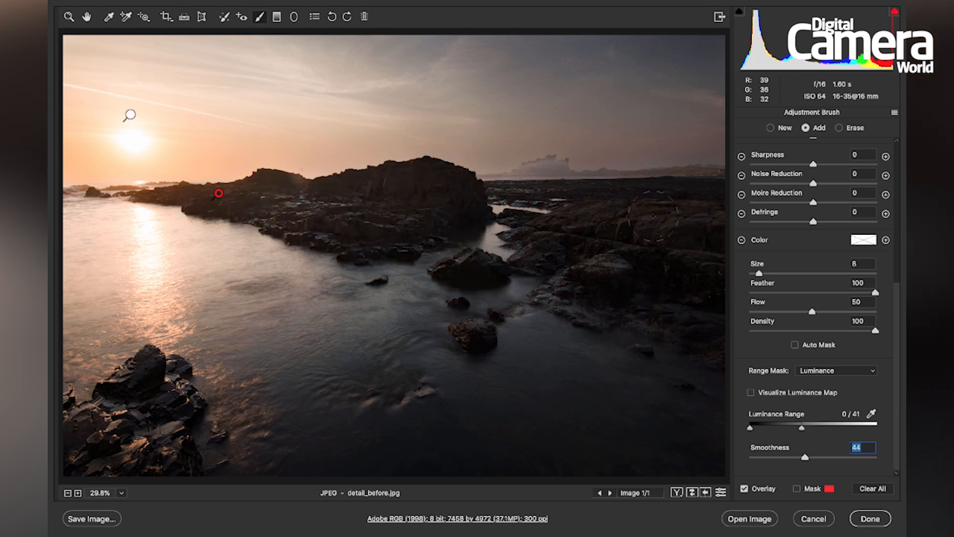
pyautogui.scroll(5, 745, 231)
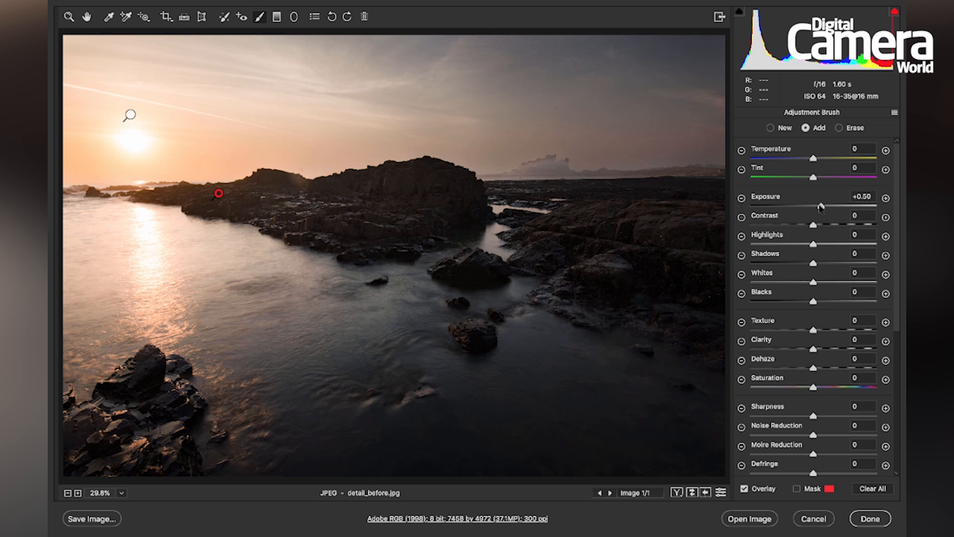
pyautogui.moveTo(814, 265); pyautogui.dragTo(825, 266)
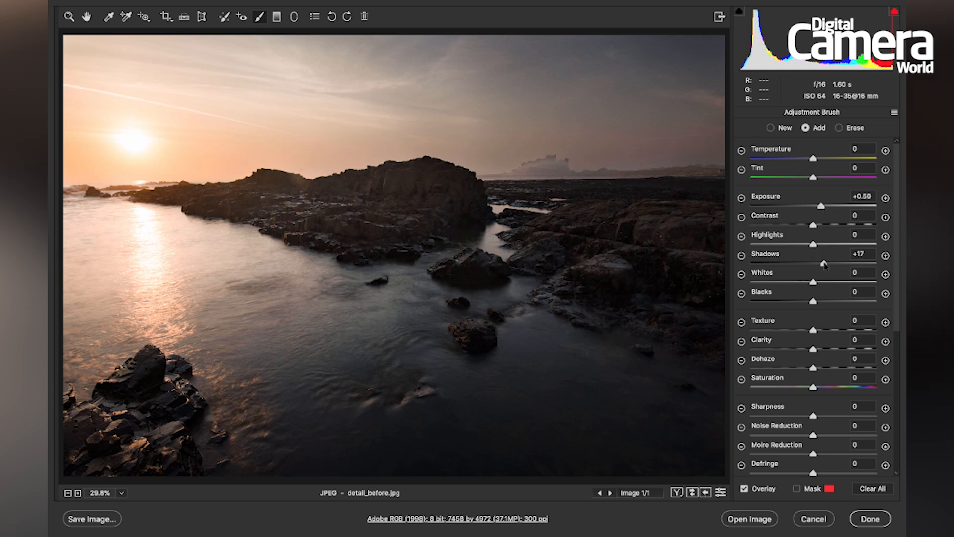
pyautogui.click(823, 266)
pyautogui.moveTo(813, 349); pyautogui.dragTo(822, 351)
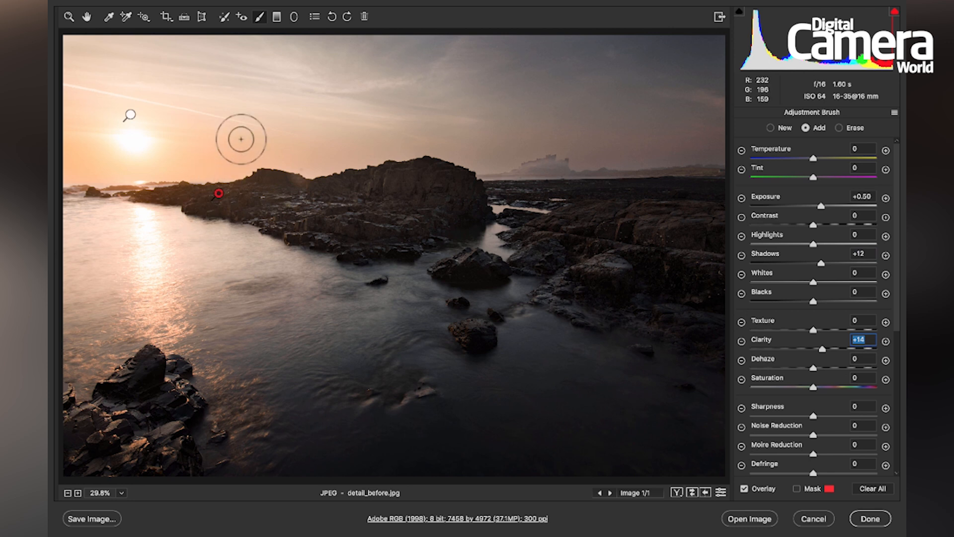
# Examine the rocks, the misty castle and the sunlit shoreline close up
pyautogui.press('super+plus')
pyautogui.press('super+plus')
pyautogui.press('super+plus')
pyautogui.press('super+plus')
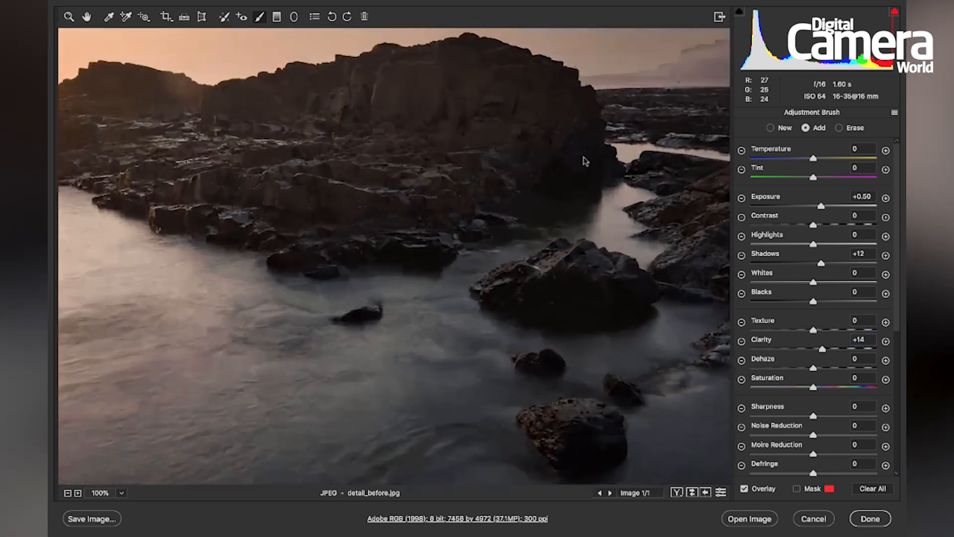
pyautogui.moveTo(585, 117); pyautogui.dragTo(179, 347)
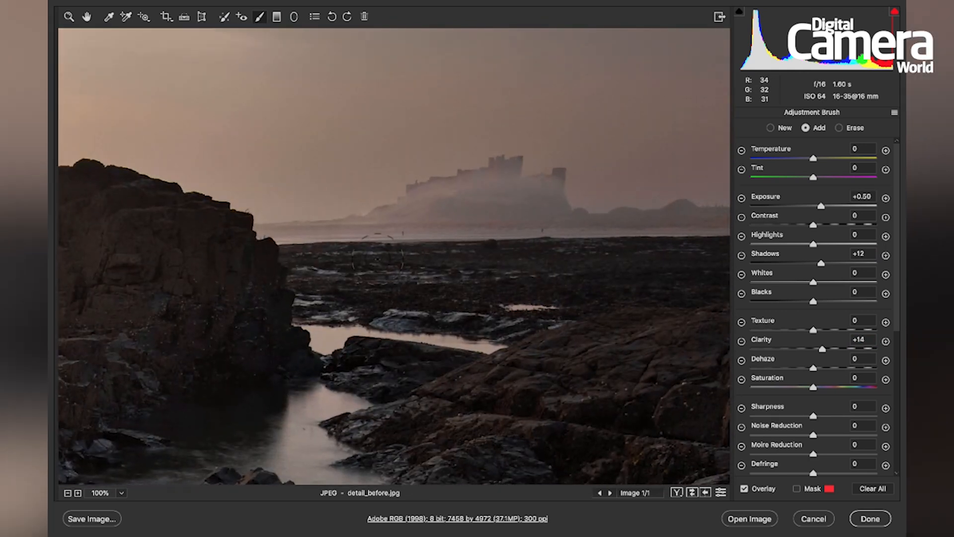
pyautogui.press('super+plus')
pyautogui.moveTo(549, 149); pyautogui.dragTo(434, 215)
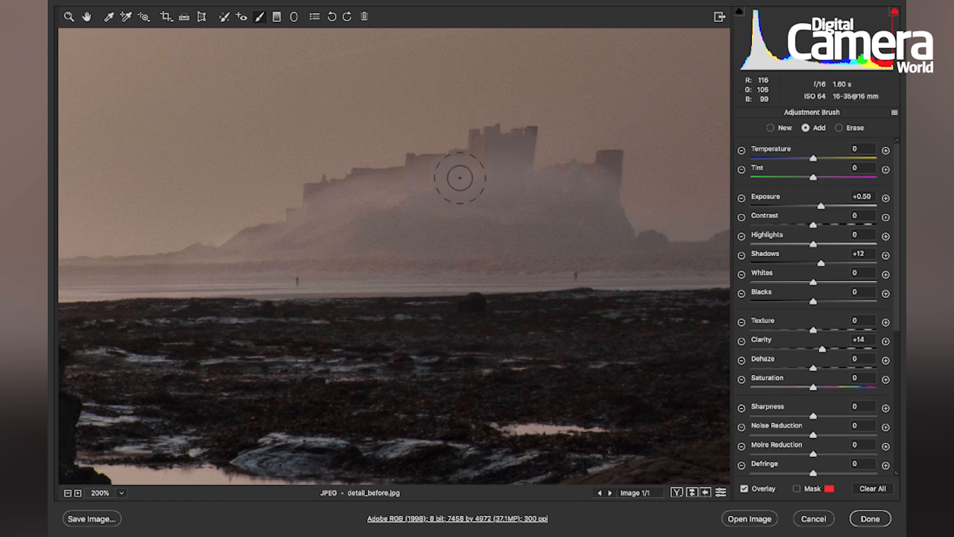
pyautogui.press('super+minus')
pyautogui.press('super+minus')
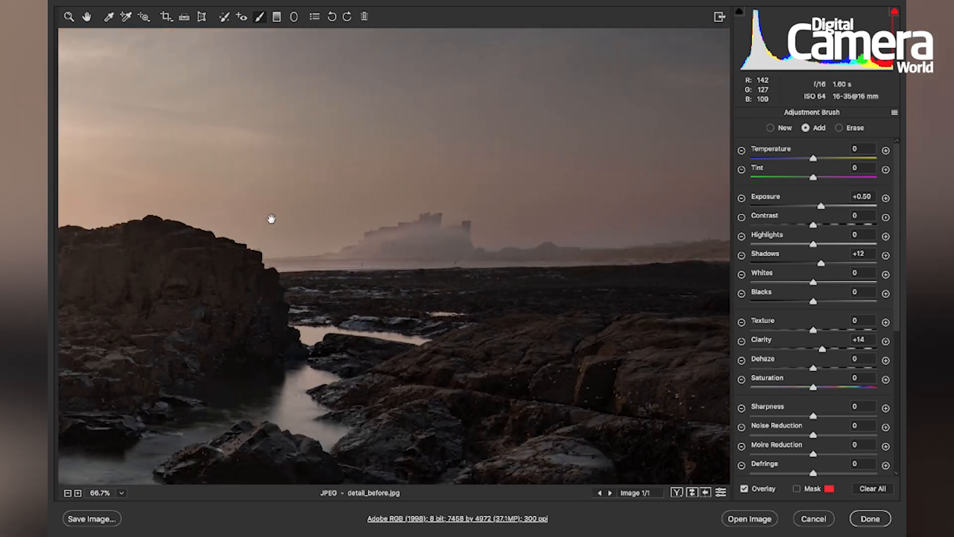
pyautogui.moveTo(276, 205); pyautogui.dragTo(451, 207)
pyautogui.moveTo(299, 205); pyautogui.dragTo(485, 177)
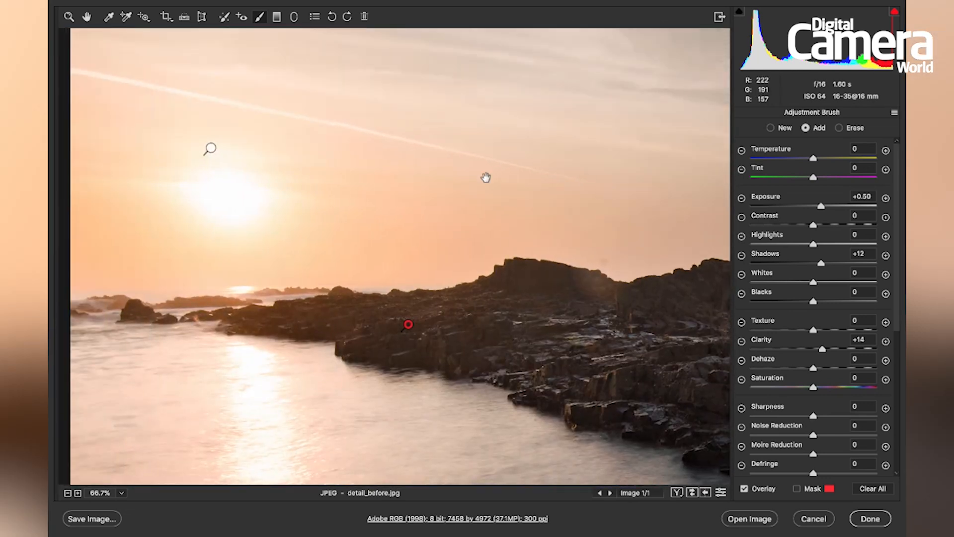
# Select the sky adjustment again and show its mask overlay around the castle at 200% magnification
pyautogui.click(211, 148)
pyautogui.moveTo(633, 183); pyautogui.dragTo(159, 188)
pyautogui.moveTo(454, 205); pyautogui.dragTo(400, 204)
pyautogui.press('super+plus')
pyautogui.press('super+plus')
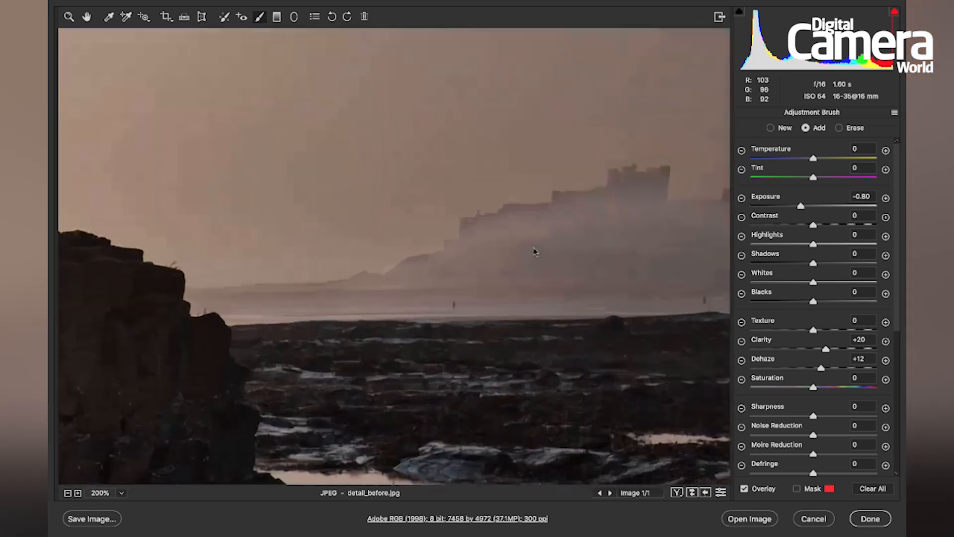
pyautogui.moveTo(569, 215); pyautogui.dragTo(448, 236)
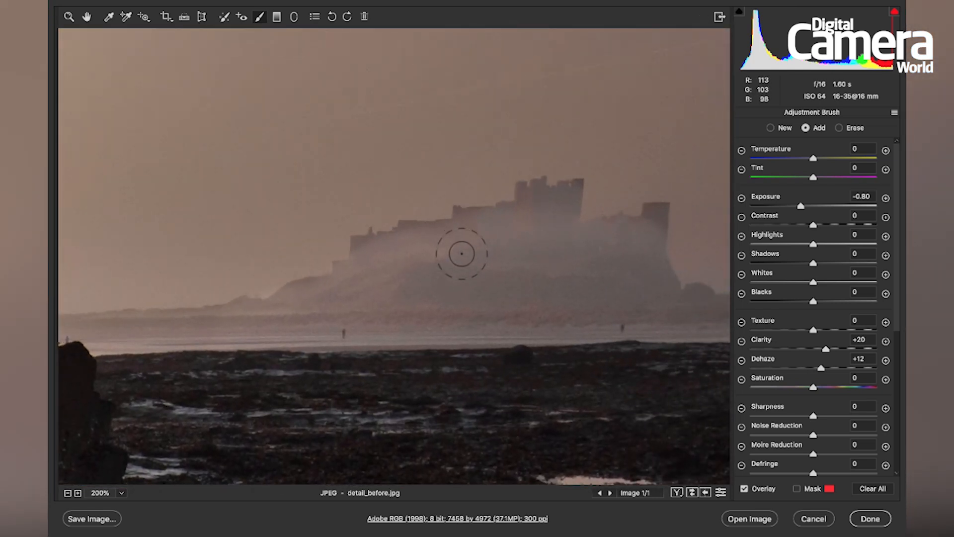
pyautogui.press('y')
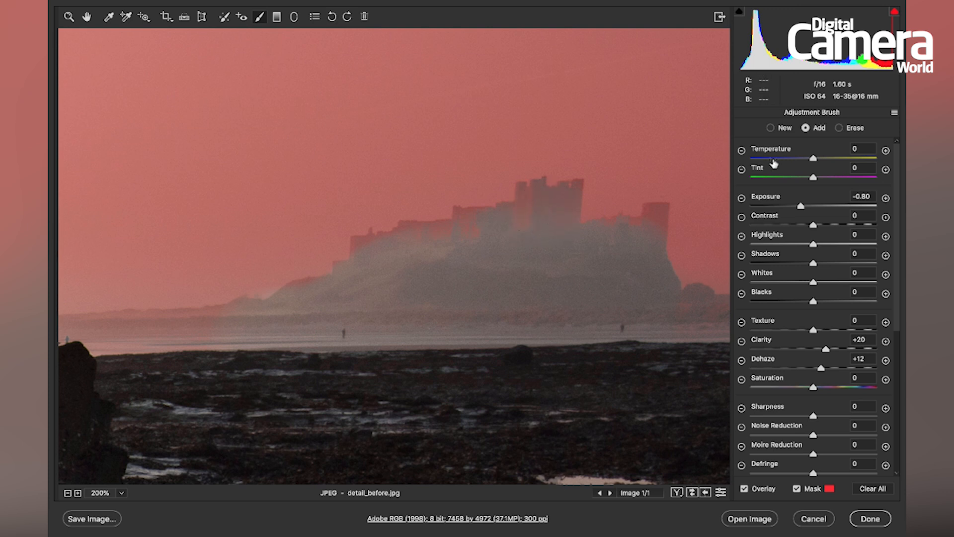
# Erase the remaining sky mask from the castle walls and towers with a size 4 brush and Auto Mask enabled
pyautogui.click(839, 128)
pyautogui.scroll(-5, 833, 307)
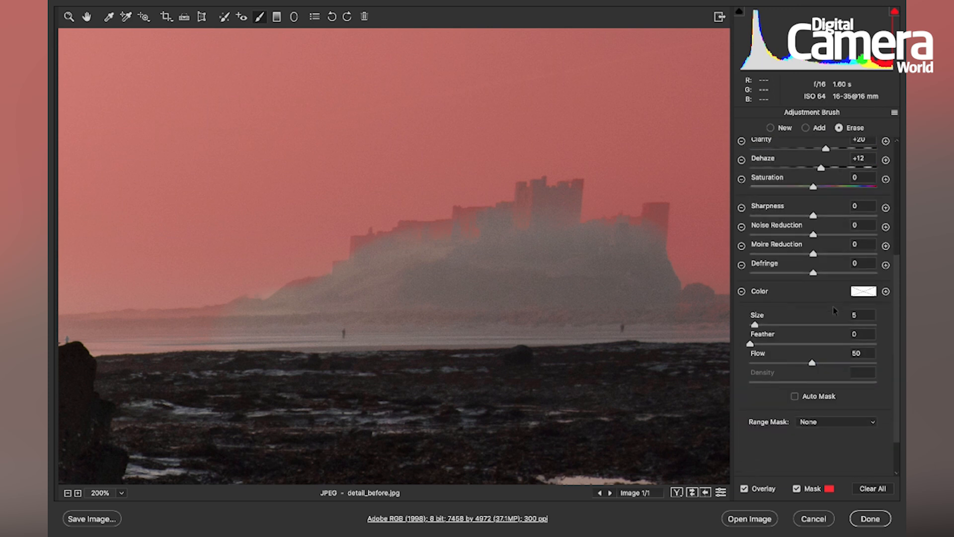
pyautogui.click(795, 397)
pyautogui.press(']')
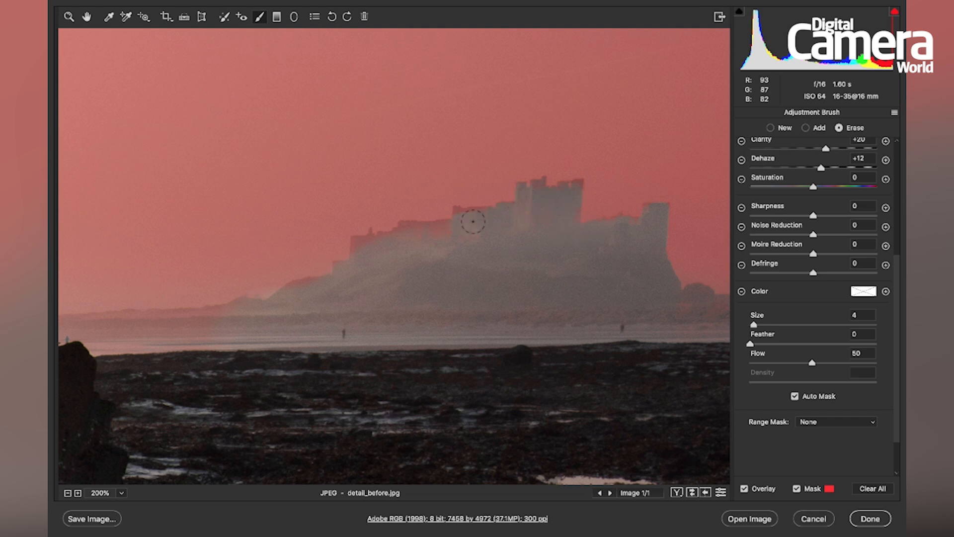
pyautogui.moveTo(435, 231)
pyautogui.mouseDown()
pyautogui.moveTo(444, 231)
pyautogui.moveTo(403, 232)
pyautogui.moveTo(394, 247)
pyautogui.moveTo(378, 241)
pyautogui.mouseUp()
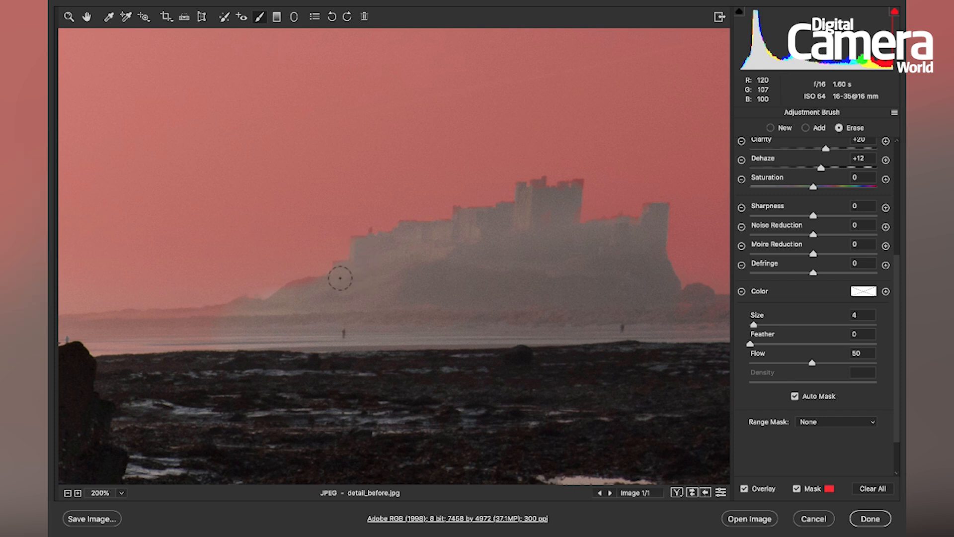
pyautogui.press('[')
# Start a new brush adjustment and paint over the castle and its hill with Auto Mask on, reducing the brush size from 12 to 10
pyautogui.press('n')
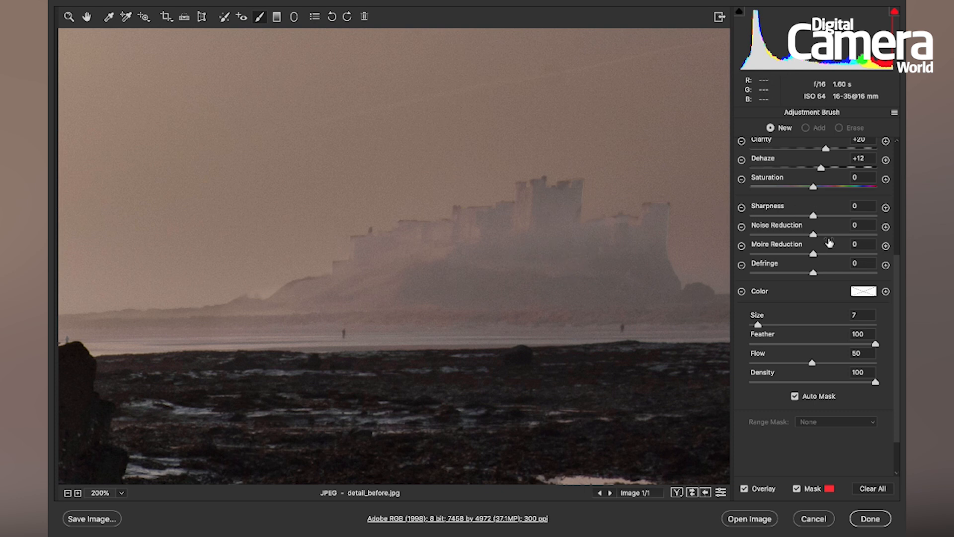
pyautogui.press(']')
pyautogui.press(']')
pyautogui.press(']')
pyautogui.press(']')
pyautogui.press(']')
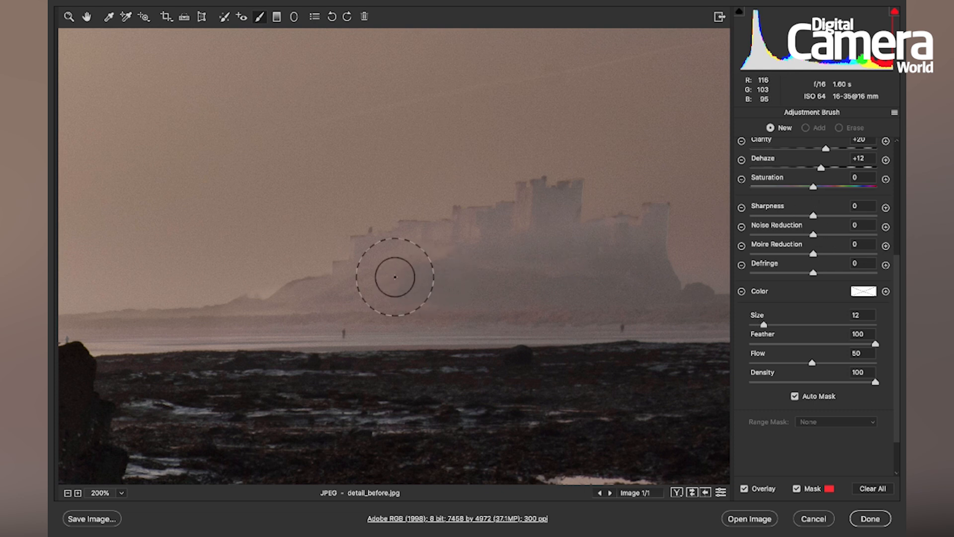
pyautogui.moveTo(384, 273)
pyautogui.mouseDown()
pyautogui.moveTo(452, 259)
pyautogui.moveTo(600, 269)
pyautogui.moveTo(639, 266)
pyautogui.moveTo(639, 234)
pyautogui.mouseUp()
pyautogui.press('[')
pyautogui.press('[')
pyautogui.moveTo(547, 228)
pyautogui.mouseDown()
pyautogui.moveTo(498, 248)
pyautogui.moveTo(464, 246)
pyautogui.moveTo(485, 234)
pyautogui.moveTo(397, 258)
pyautogui.moveTo(359, 286)
pyautogui.moveTo(284, 299)
pyautogui.mouseUp()
pyautogui.press('[')
pyautogui.press(']')
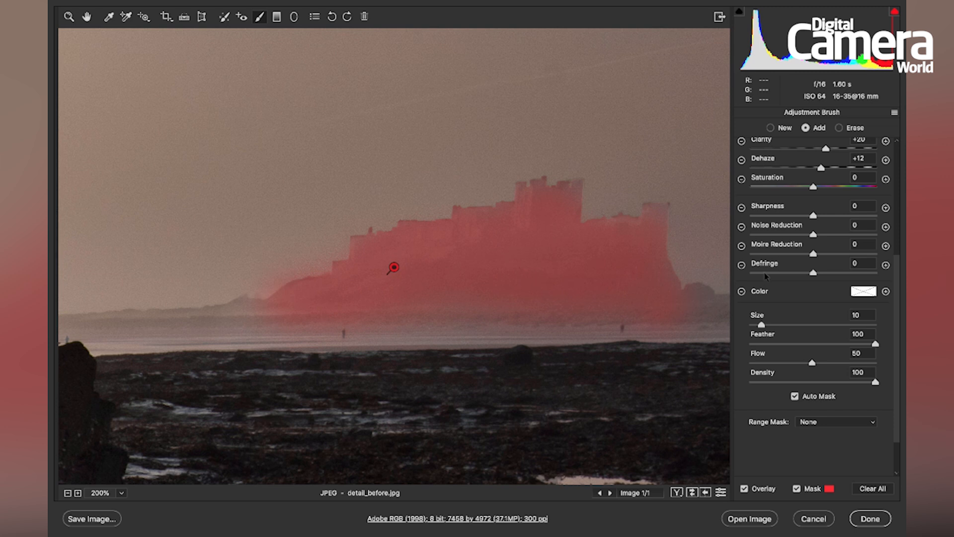
# Hide the mask overlay and reset the castle adjustment's exposure to 0.00
pyautogui.press('y')
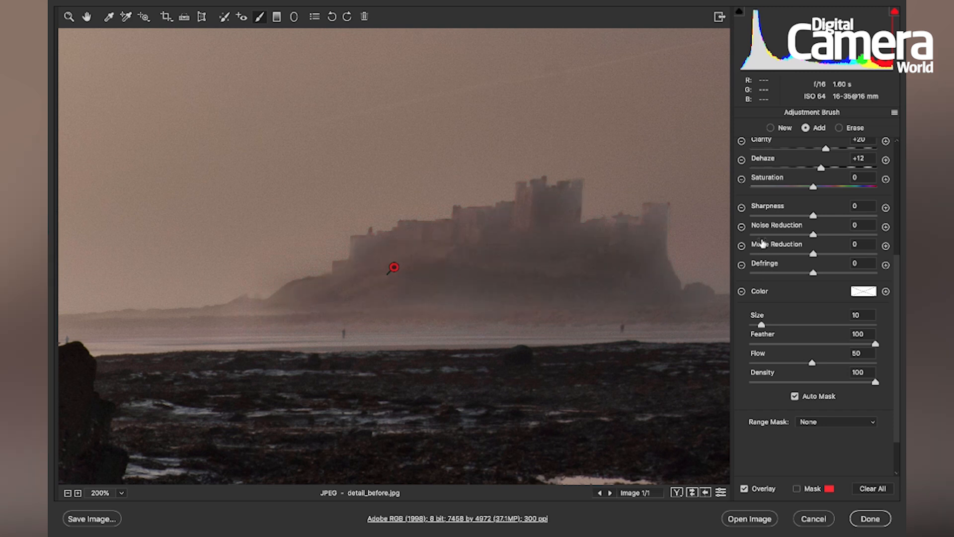
pyautogui.scroll(10, 763, 246)
pyautogui.doubleClick(801, 206)
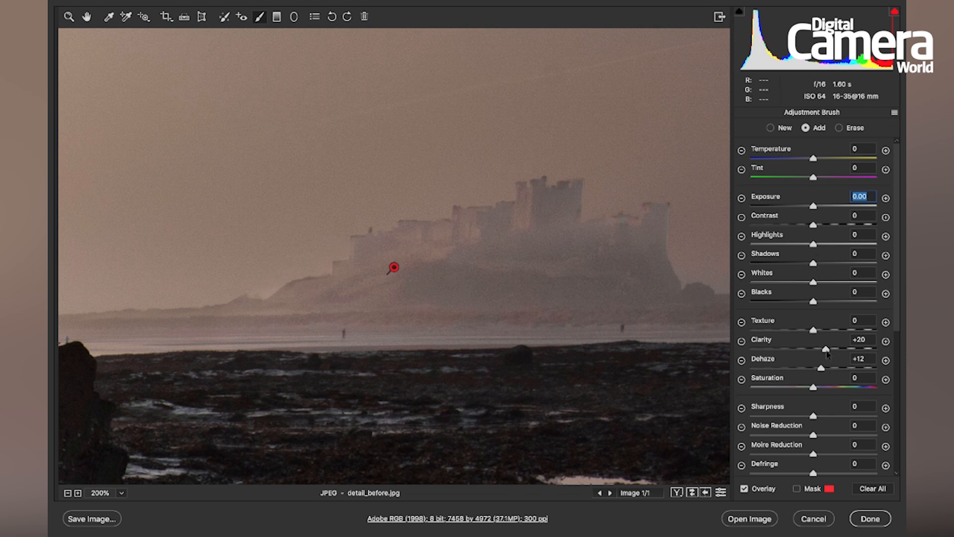
# Set the castle adjustment to Clarity +32, Dehaze +18 and Exposure -0.10, then compare the image with and without the brush edits
pyautogui.moveTo(826, 349)
pyautogui.mouseDown()
pyautogui.moveTo(824, 370)
pyautogui.moveTo(826, 353)
pyautogui.mouseUp()
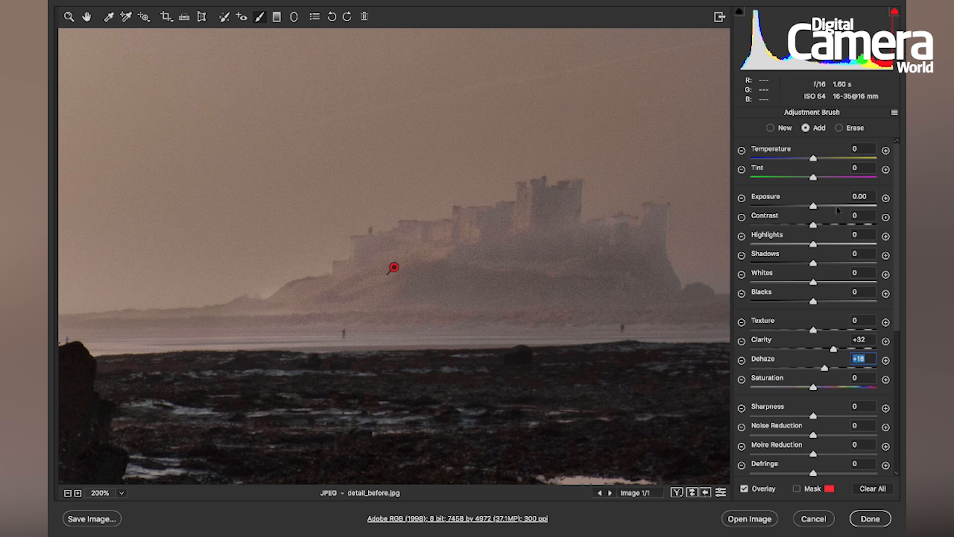
pyautogui.moveTo(814, 206); pyautogui.dragTo(812, 206)
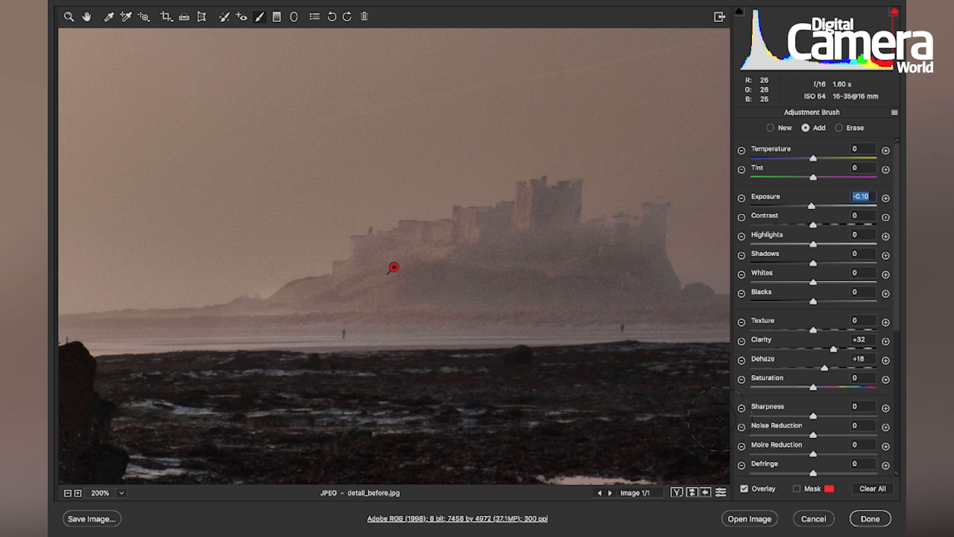
pyautogui.click(720, 493)
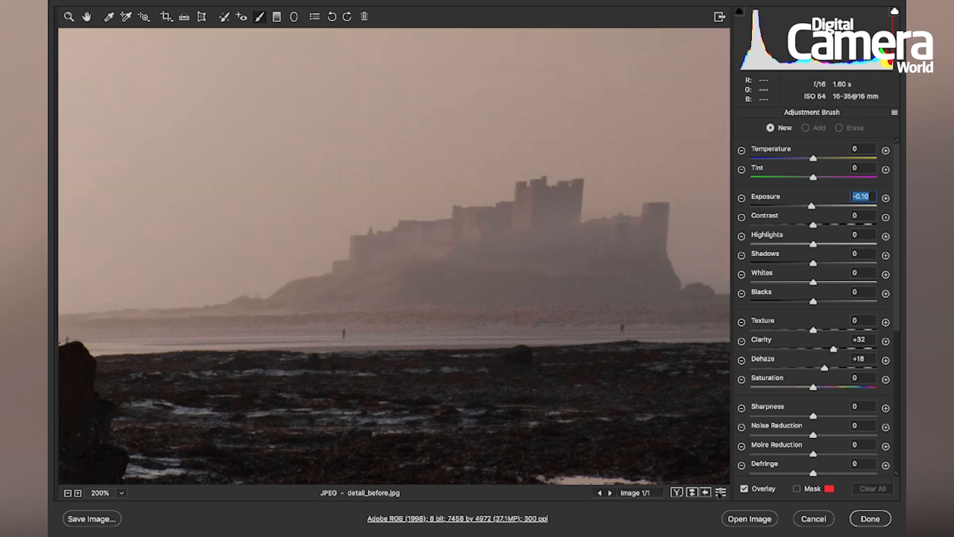
pyautogui.click(720, 494)
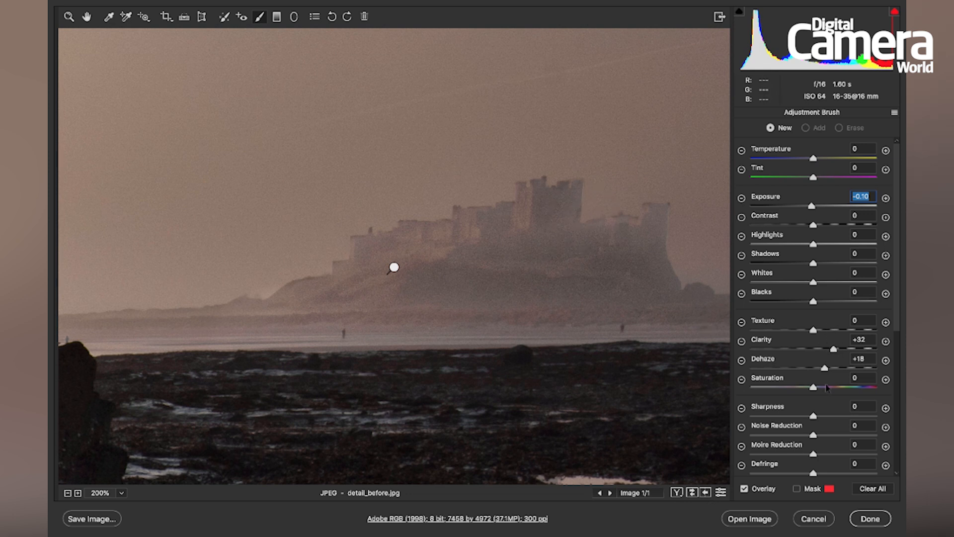
pyautogui.moveTo(834, 350); pyautogui.dragTo(847, 351)
pyautogui.click(394, 267)
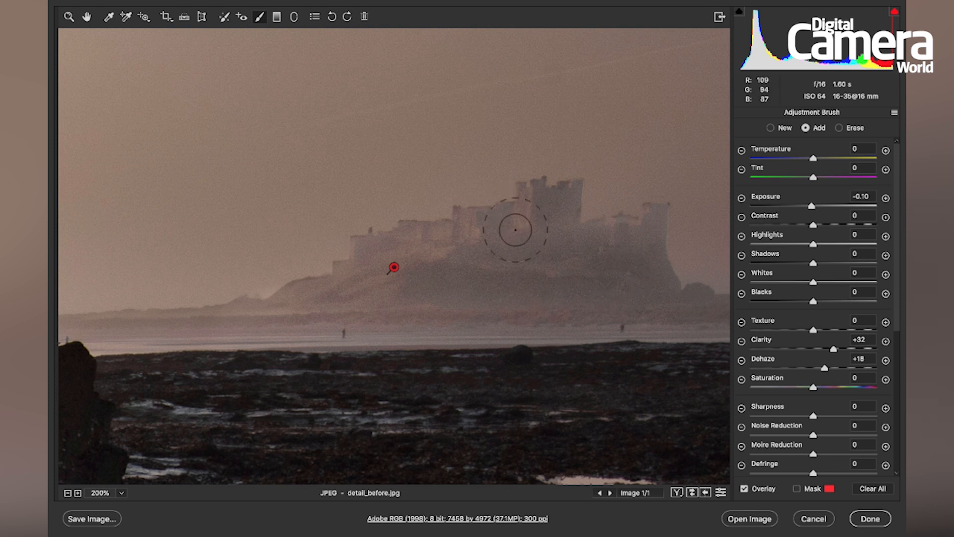
pyautogui.hotkey('ctrl', '0')
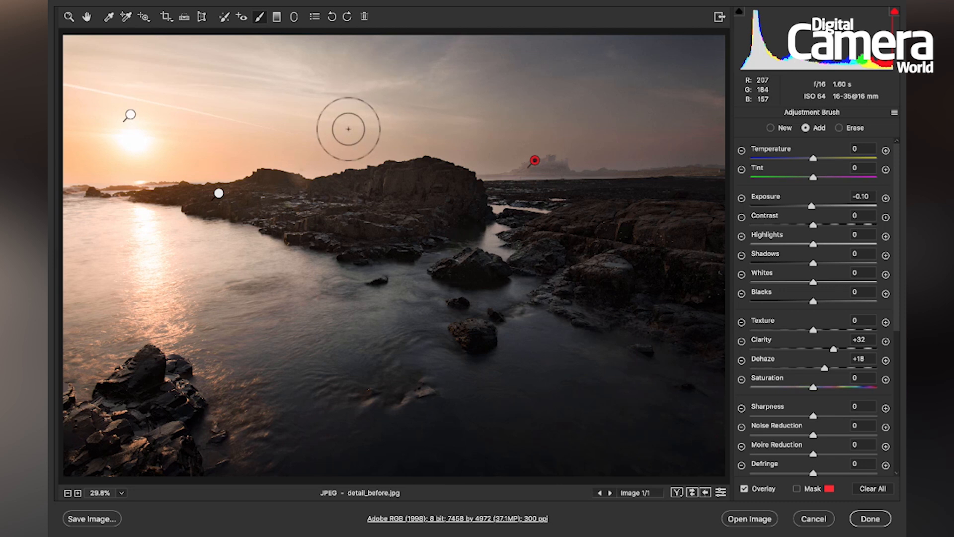
# Add a Graduated Filter with Exposure -0.50 diagonally from above the sun to the water below the central rocks, and hide its mask overlay
pyautogui.click(277, 17)
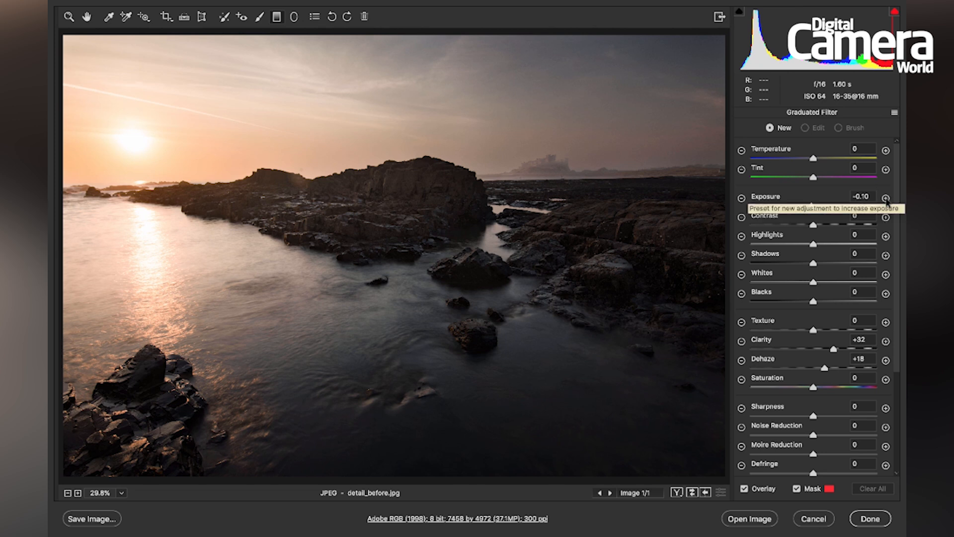
pyautogui.click(740, 200)
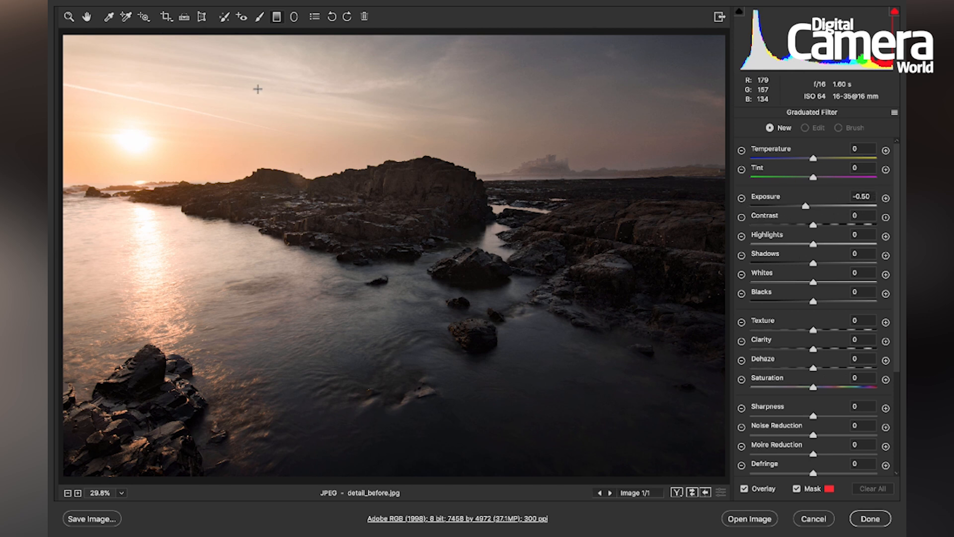
pyautogui.moveTo(171, 87); pyautogui.dragTo(342, 266)
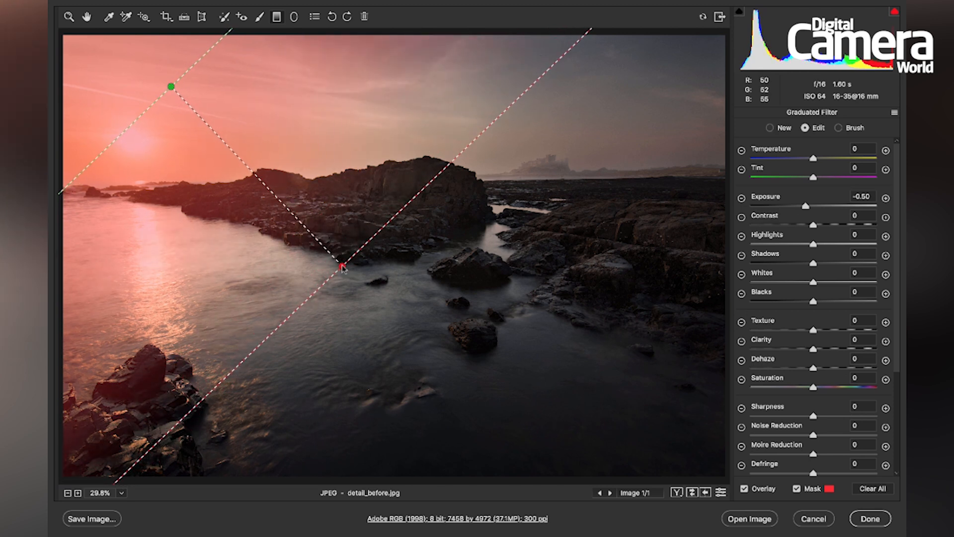
pyautogui.press('y')
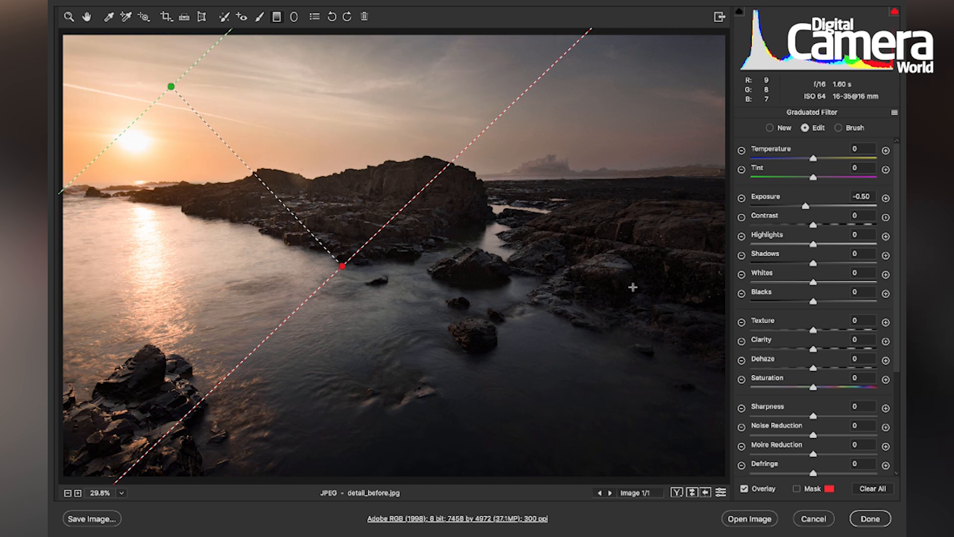
# Add a second Graduated Filter with Exposure +0.50 from the dark foreground water up to the central rocks, and compare with the filters off and on
pyautogui.click(886, 198)
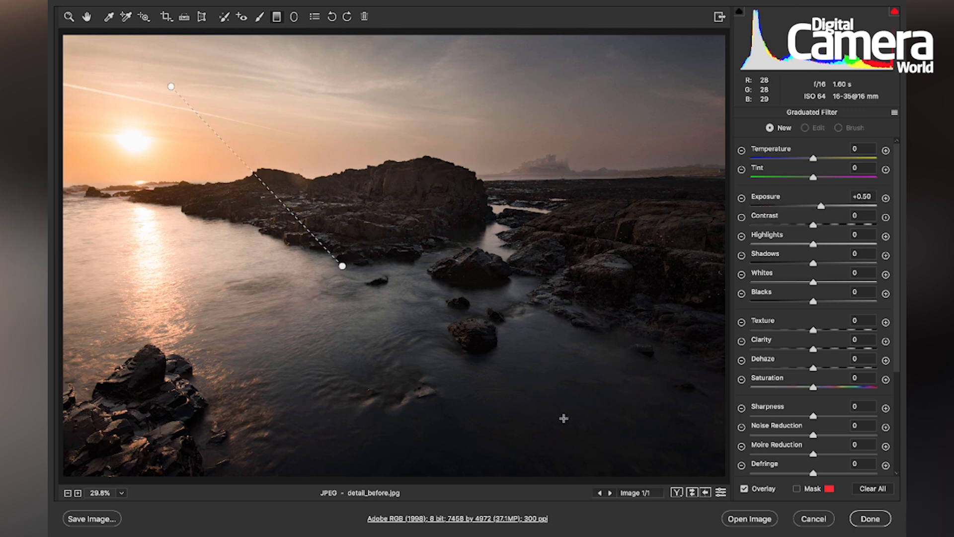
pyautogui.moveTo(535, 403); pyautogui.dragTo(421, 188)
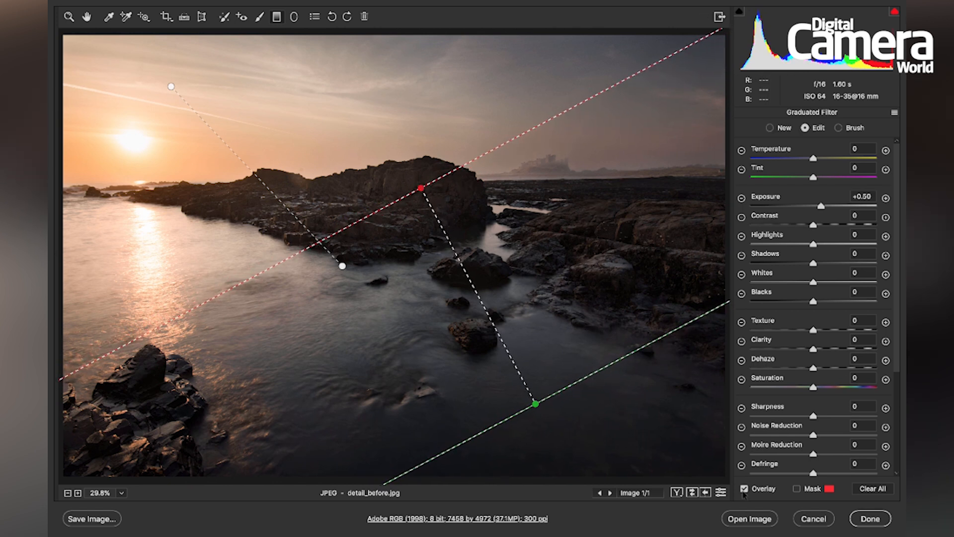
pyautogui.press('Delete')
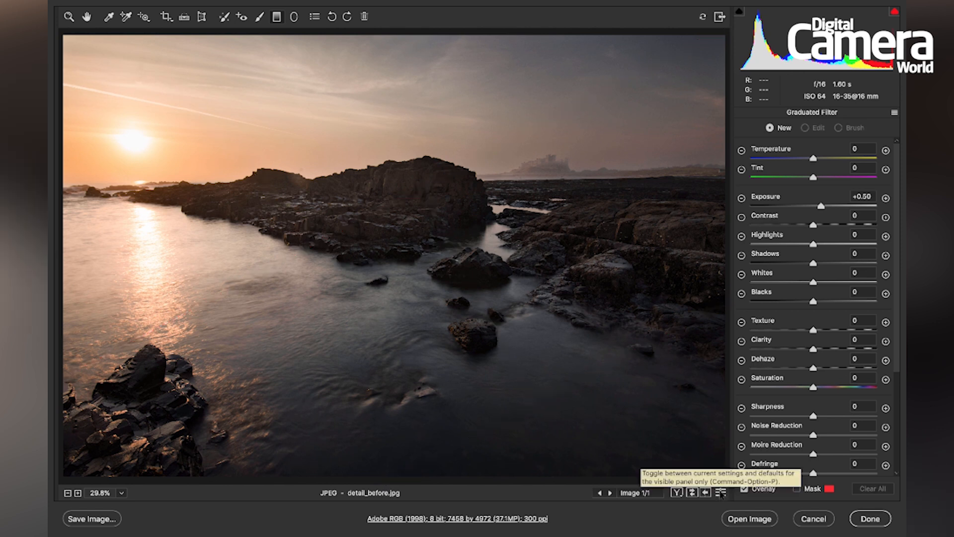
pyautogui.click(721, 493)
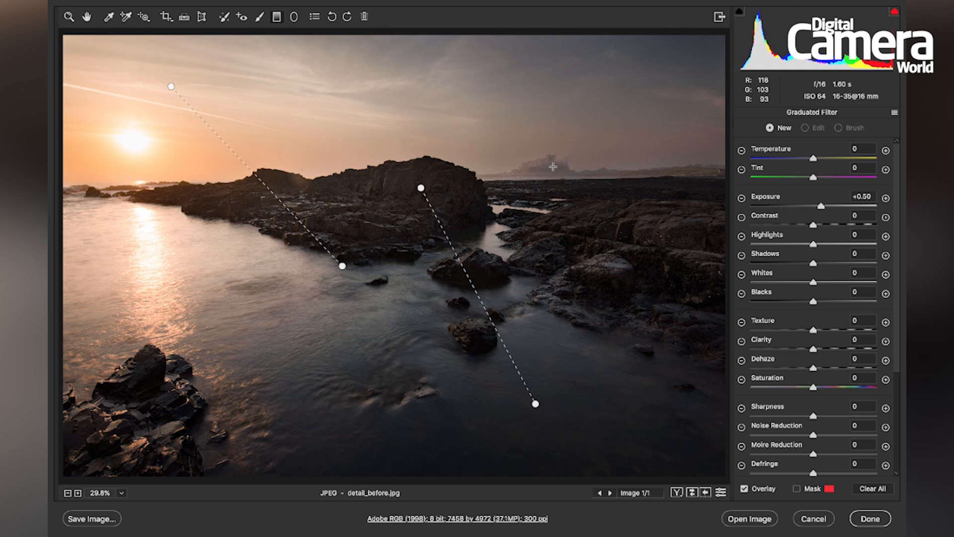
# Add a Radial Filter with Exposure +0.50 and its effect inside, as a wide ellipse over the rocks and castle centred just beside the main rock
pyautogui.click(294, 18)
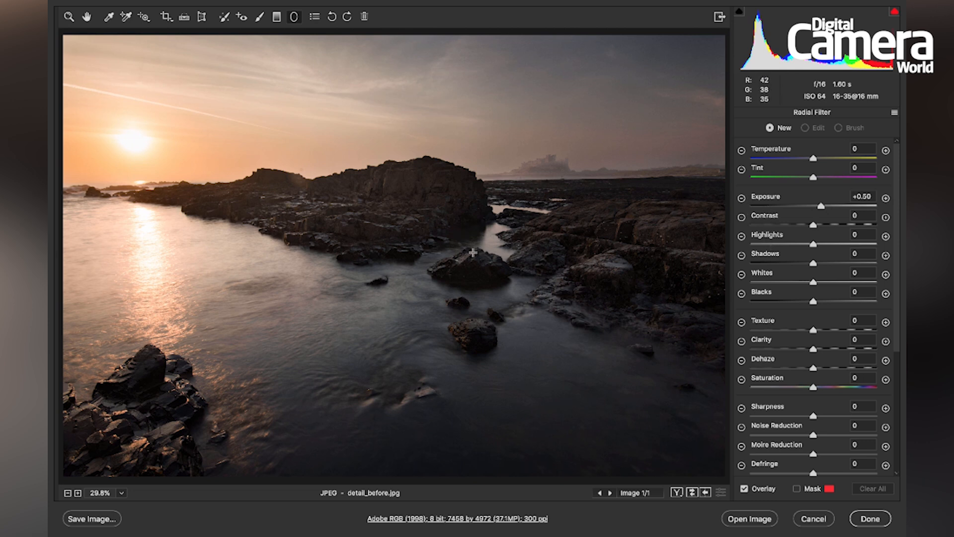
pyautogui.scroll(-5, 828, 424)
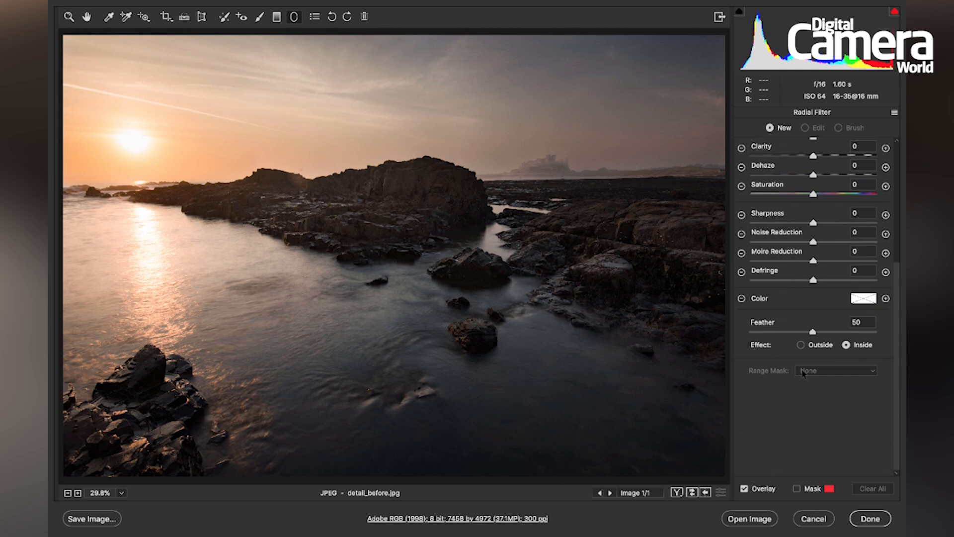
pyautogui.click(846, 345)
pyautogui.moveTo(522, 212); pyautogui.dragTo(266, 329)
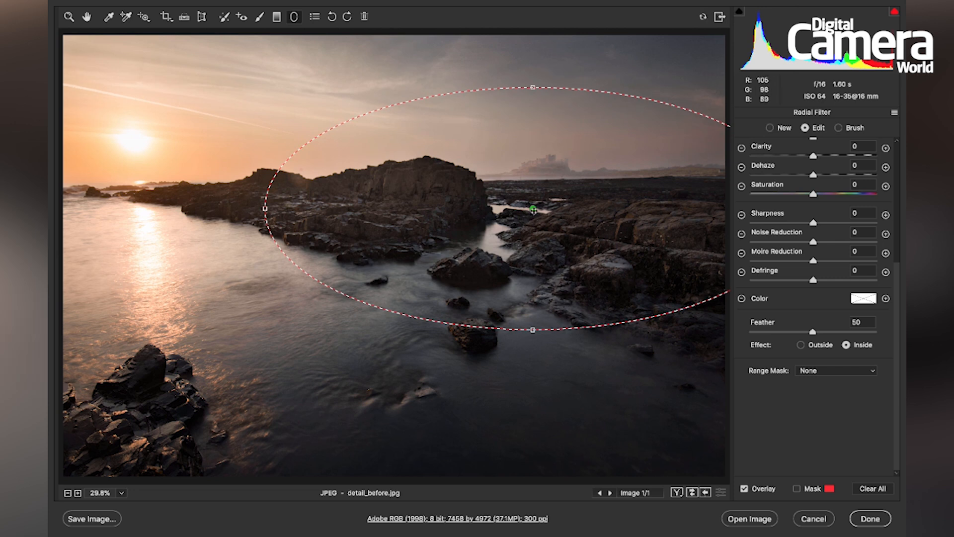
pyautogui.moveTo(533, 209); pyautogui.dragTo(493, 218)
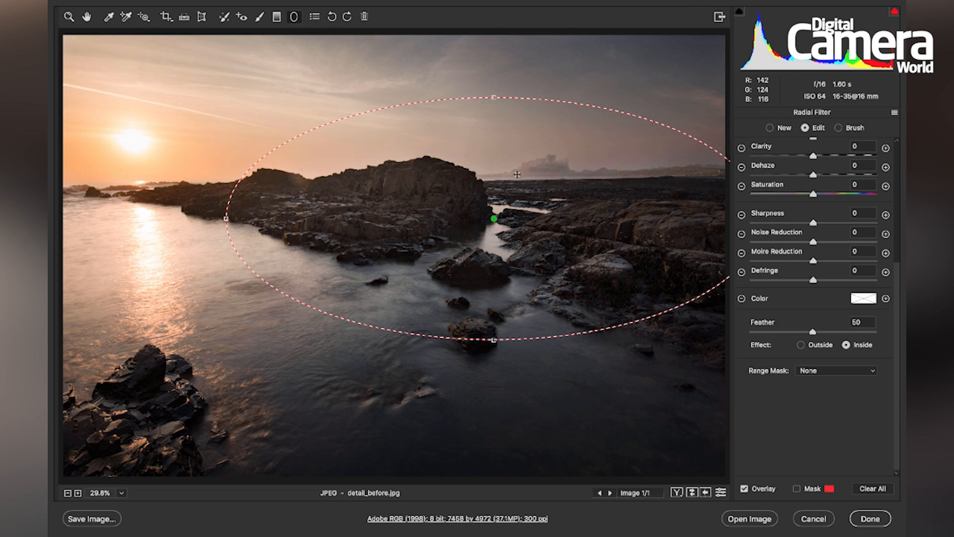
# Show the "before" snapshot to compare the original photo with the edited version
pyautogui.click(67, 19)
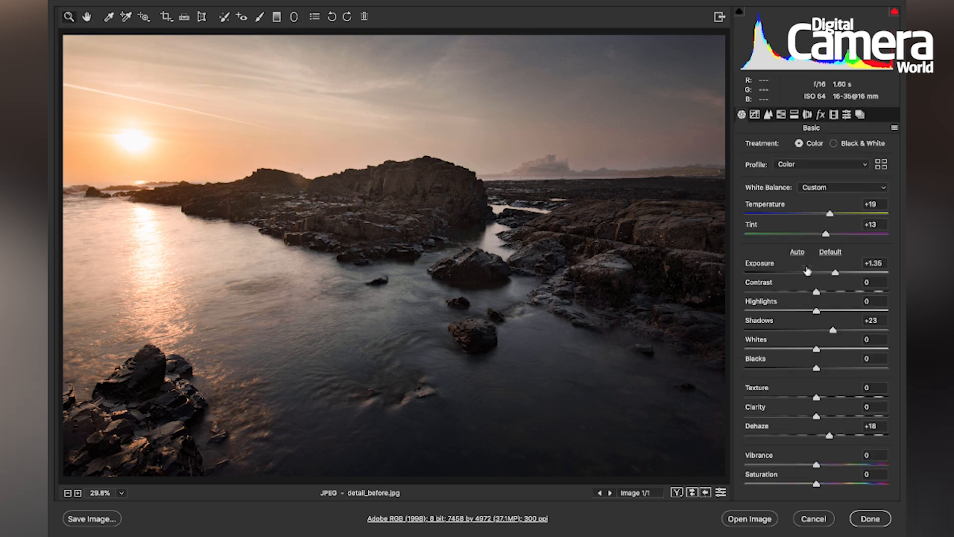
pyautogui.click(860, 115)
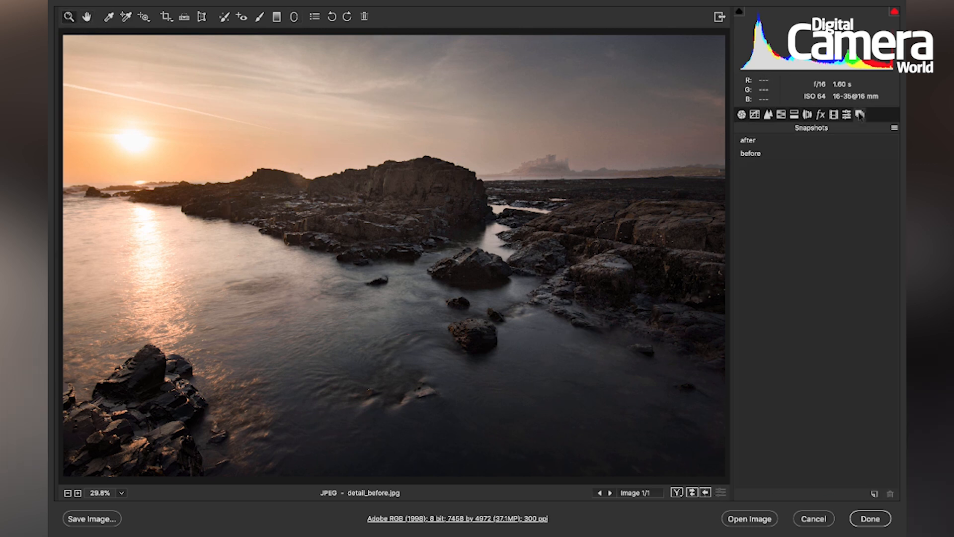
pyautogui.click(752, 154)
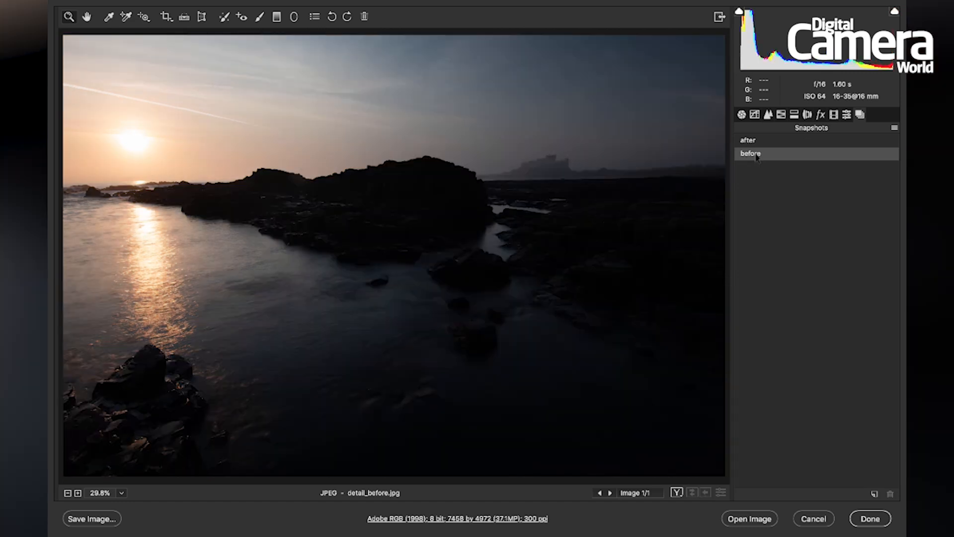